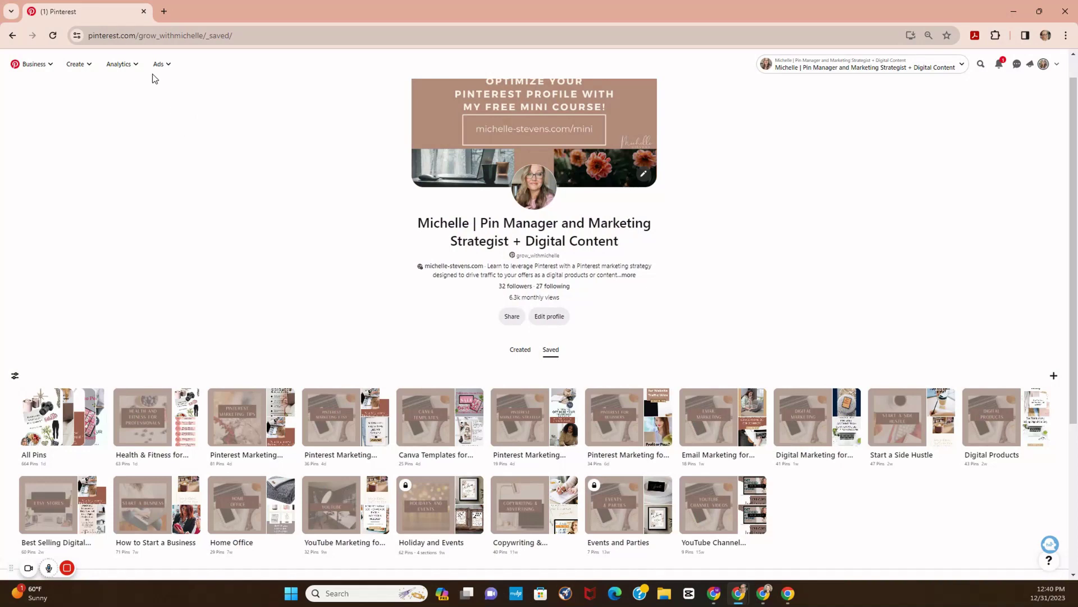
Open Pinterest Trends and bring up the Discover trends table for the United States
{"action": "left_click", "coordinate": [136, 68]}
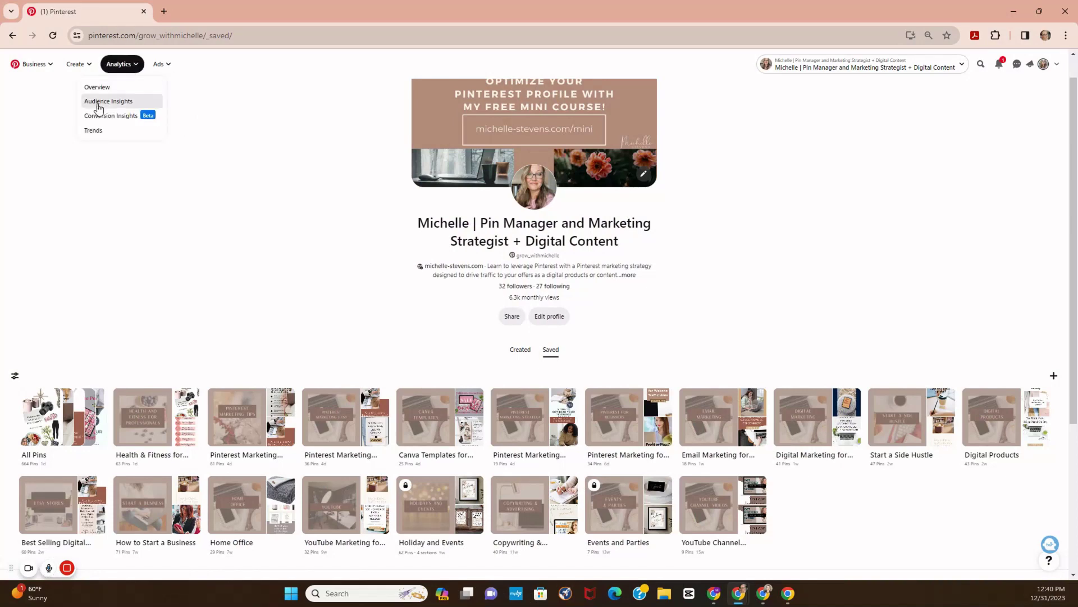
{"action": "left_click", "coordinate": [93, 131]}
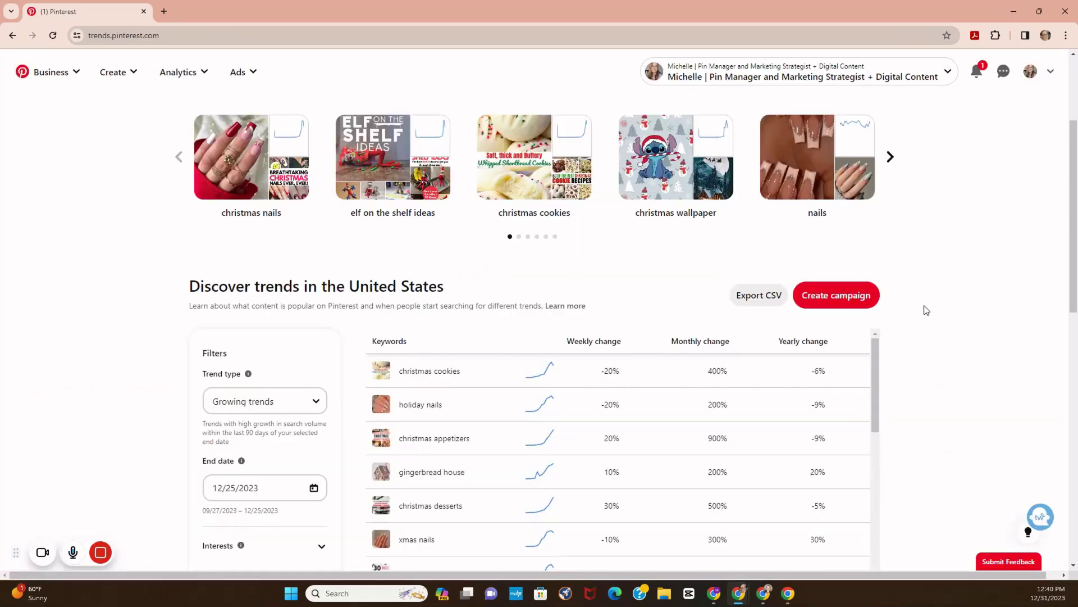
{"action": "scroll", "coordinate": [926, 310], "scroll_direction": "down", "scroll_amount": 5}
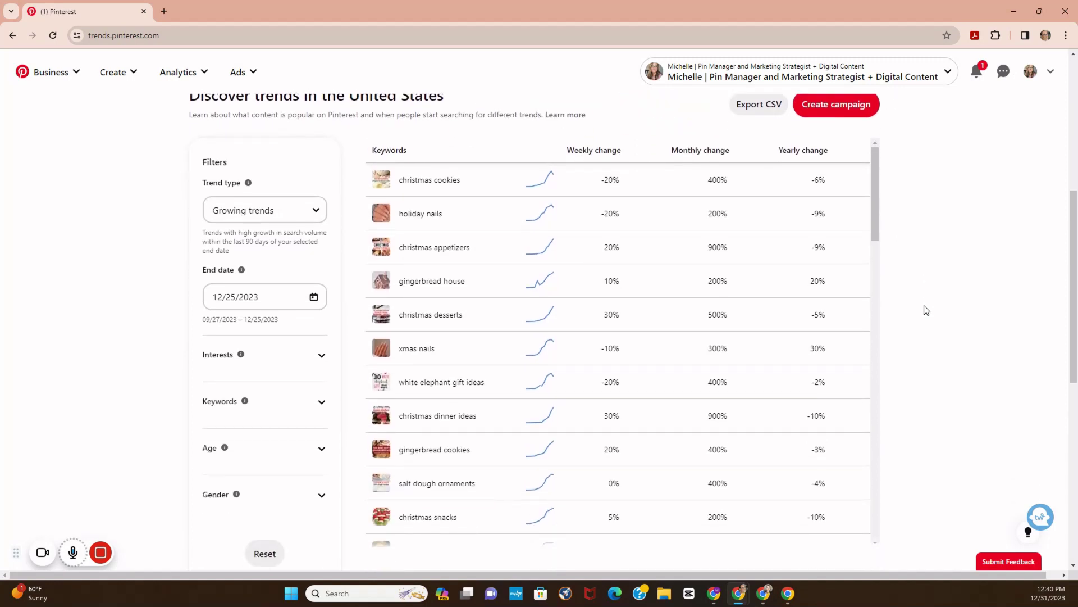
{"action": "scroll", "coordinate": [817, 312], "scroll_direction": "up", "scroll_amount": 1}
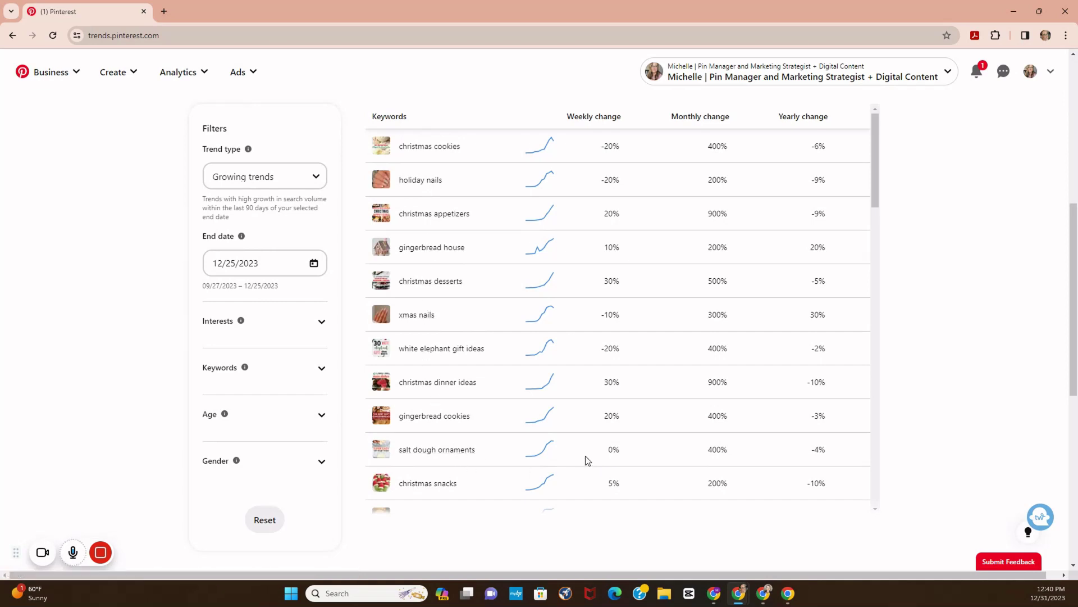
{"action": "scroll", "coordinate": [587, 461], "scroll_direction": "up", "scroll_amount": 2}
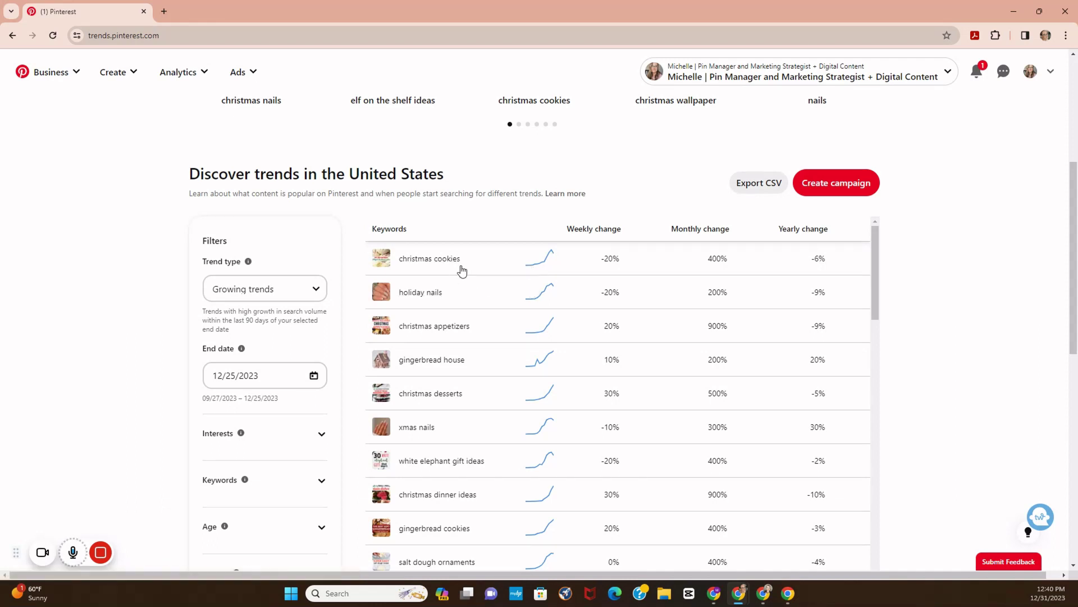
Open the details of the christmas cookies trend and add the related keyword "holiday cookie recipes christmas" to its graph
{"action": "left_click", "coordinate": [443, 260]}
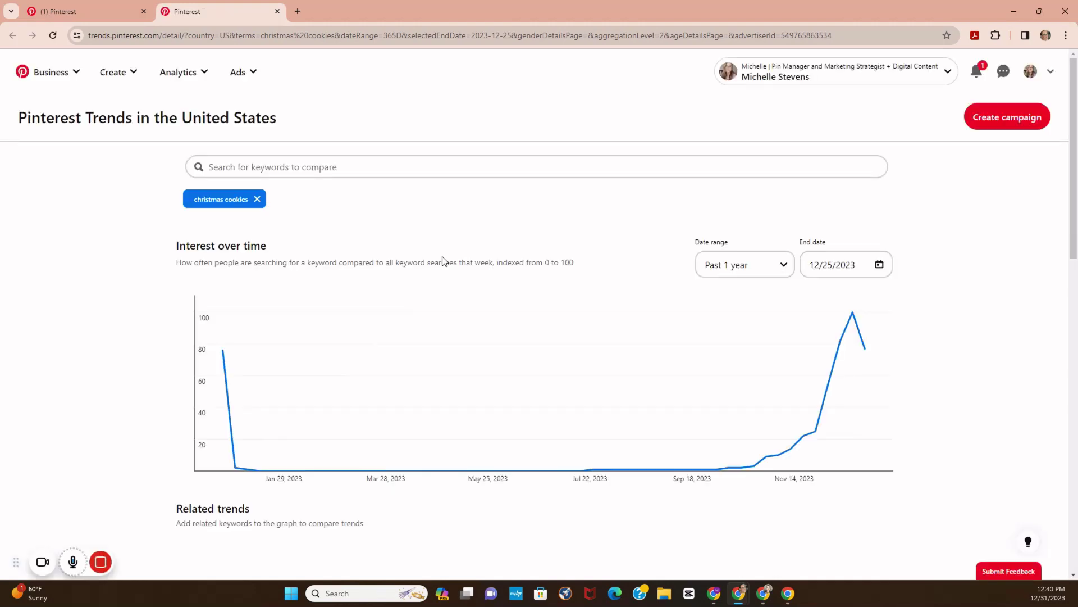
{"action": "scroll", "coordinate": [468, 295], "scroll_direction": "down", "scroll_amount": 2}
{"action": "scroll", "coordinate": [469, 294], "scroll_direction": "down", "scroll_amount": 1}
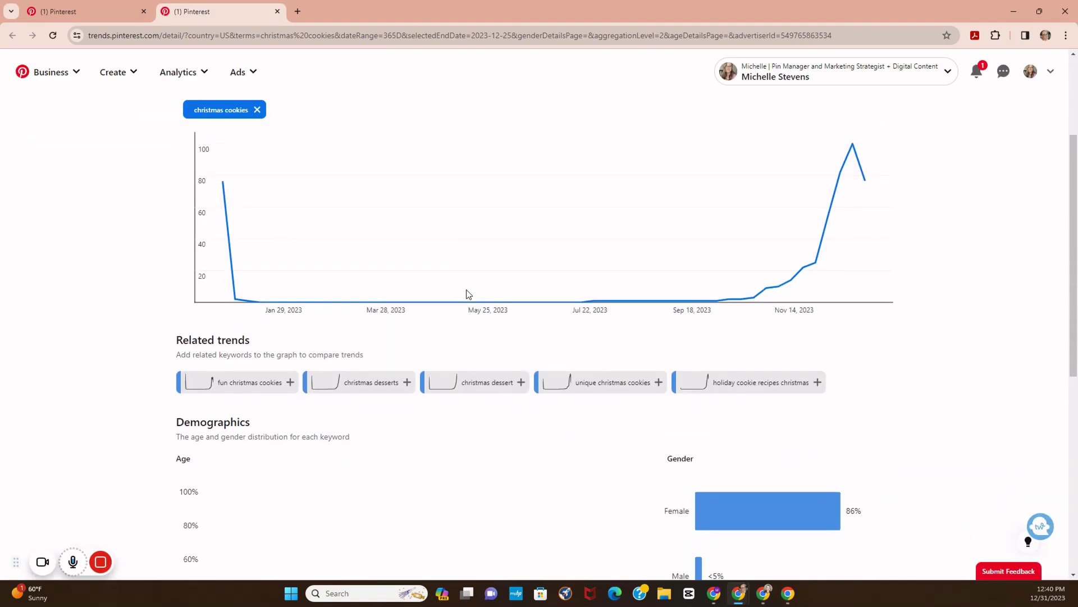
{"action": "mouse_move", "coordinate": [209, 191]}
{"action": "left_click", "coordinate": [763, 383]}
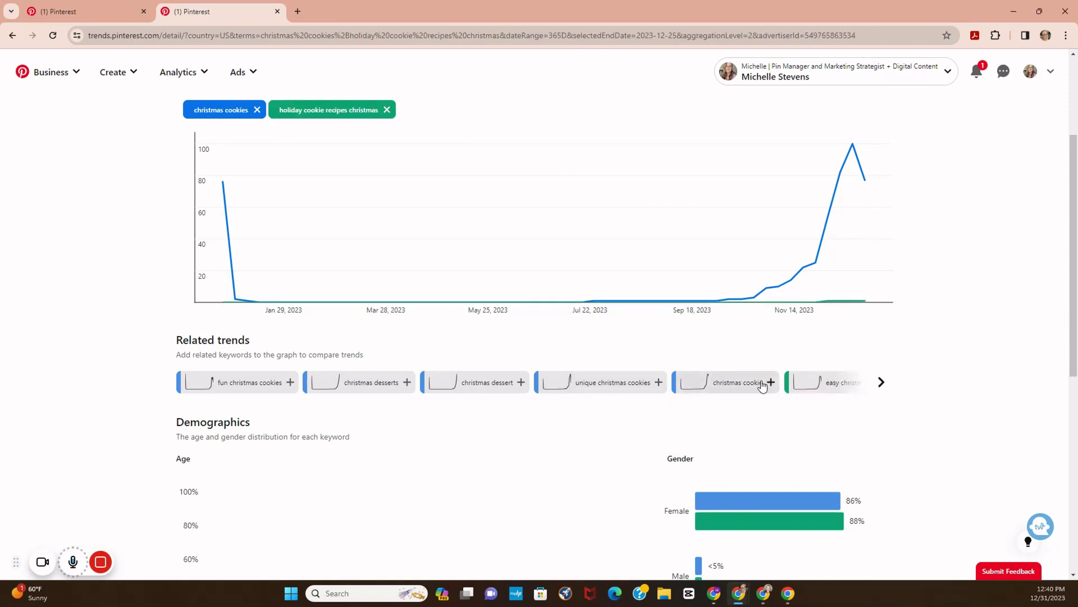
Examine the age and gender demographics and the popular Pins for the two compared Christmas cookie keywords
{"action": "scroll", "coordinate": [762, 385], "scroll_direction": "down", "scroll_amount": 4}
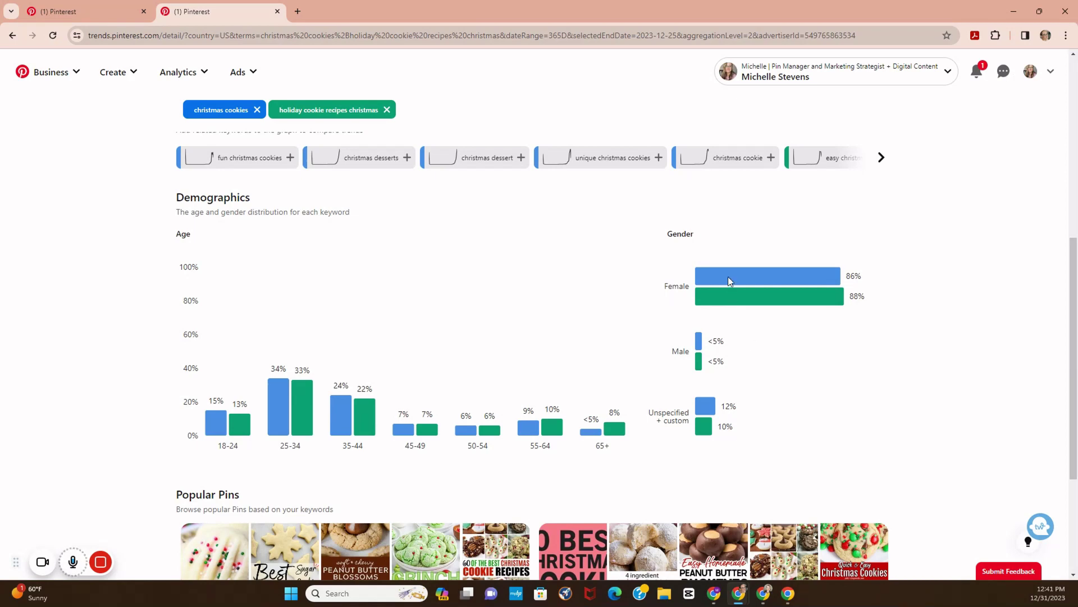
{"action": "scroll", "coordinate": [361, 386], "scroll_direction": "down", "scroll_amount": 2}
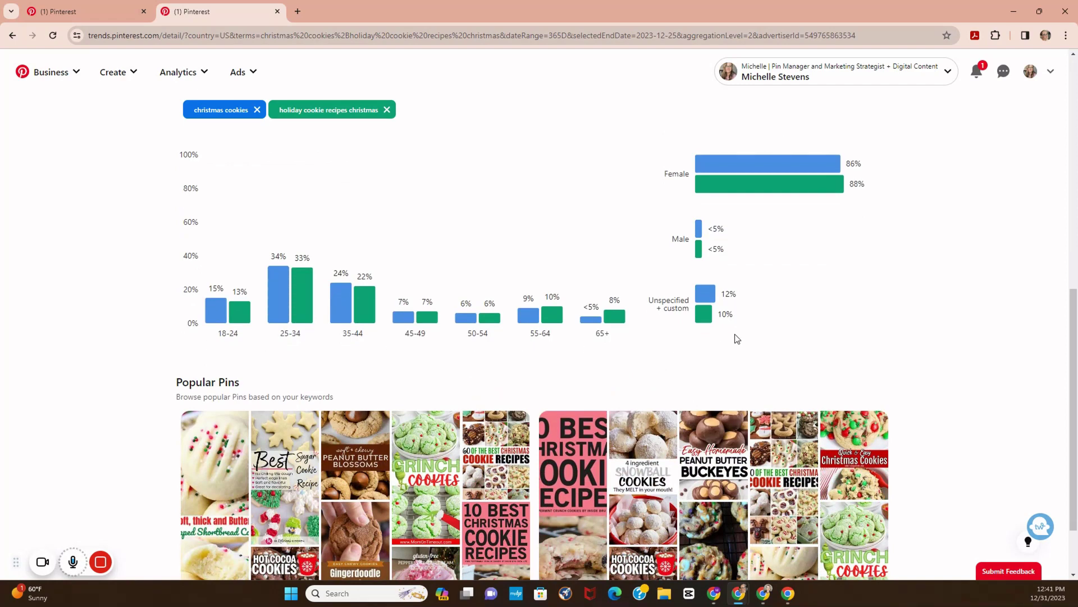
{"action": "scroll", "coordinate": [735, 334], "scroll_direction": "down", "scroll_amount": 2}
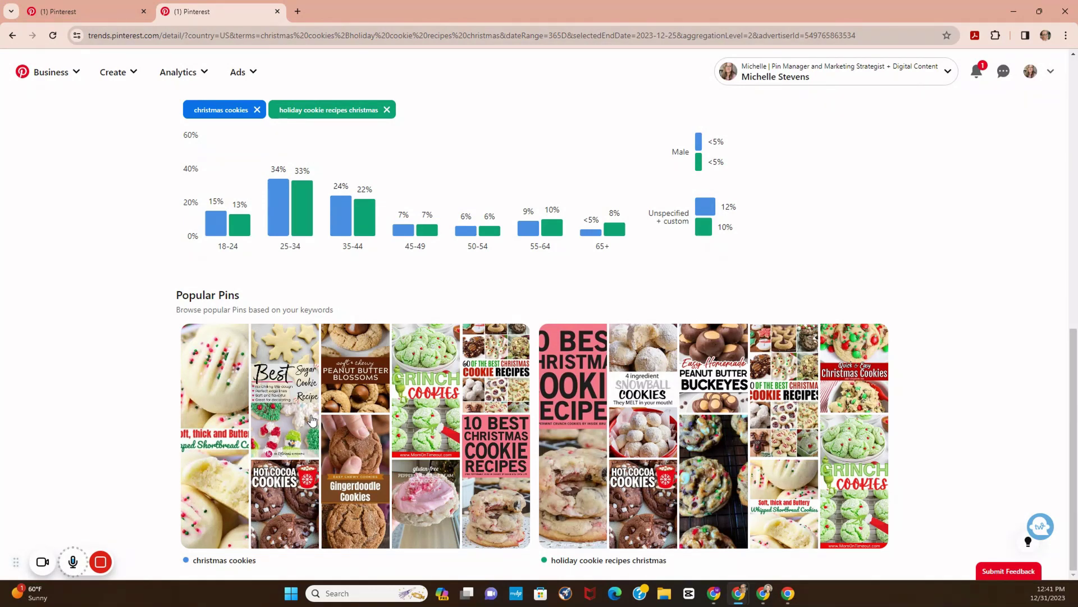
{"action": "mouse_move", "coordinate": [522, 502]}
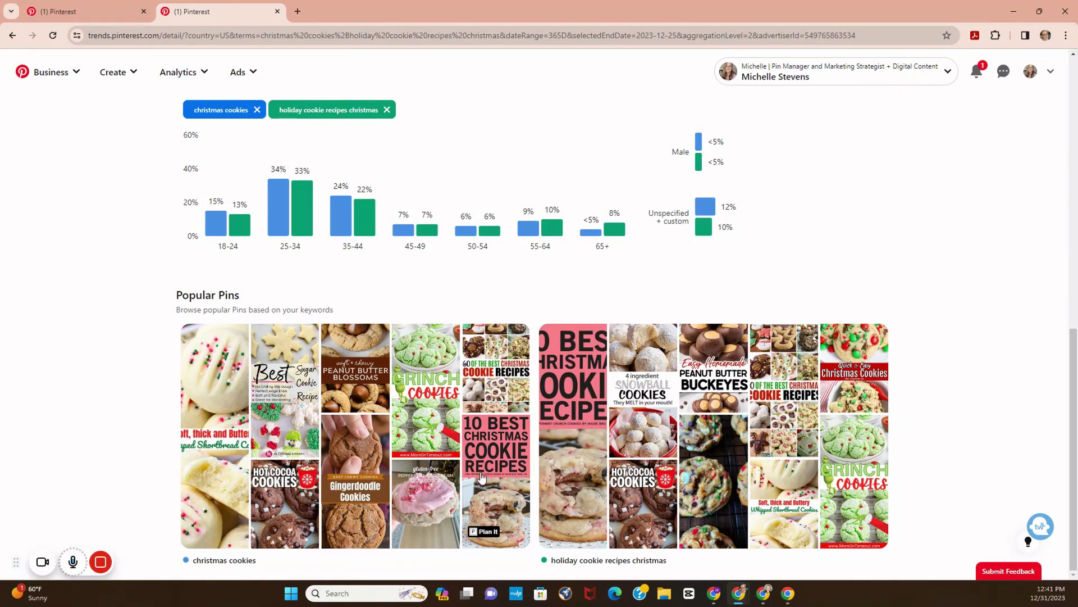
Return to the Trends overview and expand the Keywords filter beside the United States trends table
{"action": "key", "text": "alt+Left"}
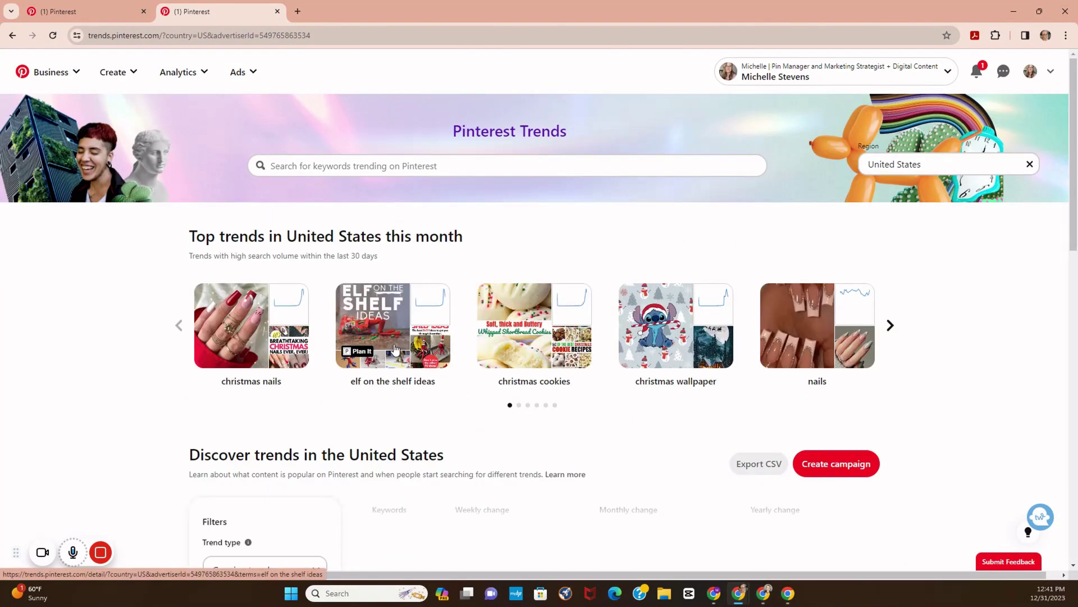
{"action": "scroll", "coordinate": [396, 348], "scroll_direction": "down", "scroll_amount": 3}
{"action": "scroll", "coordinate": [396, 348], "scroll_direction": "down", "scroll_amount": 3}
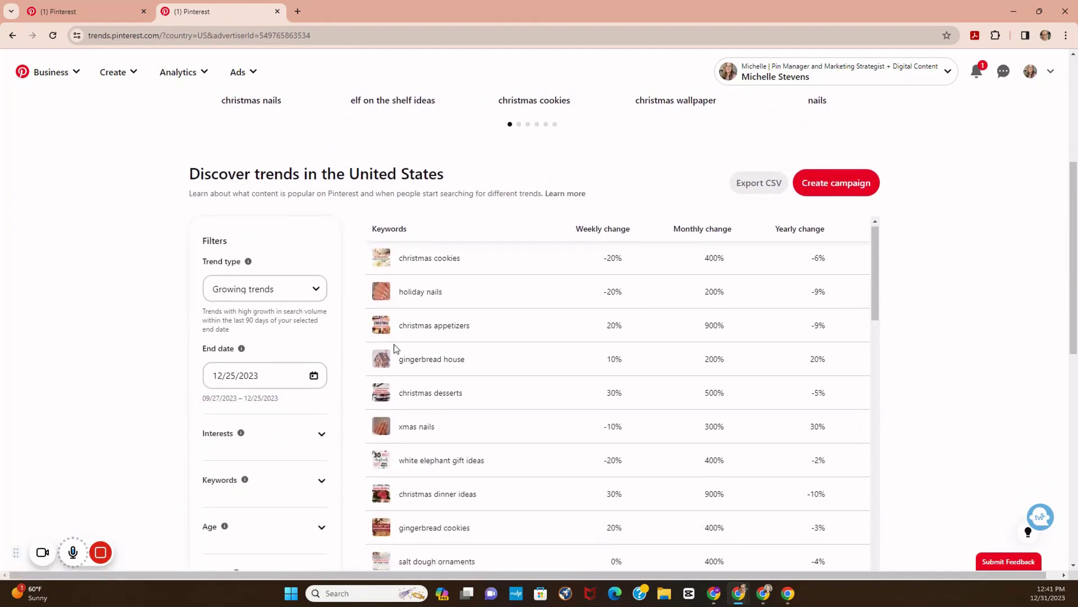
{"action": "scroll", "coordinate": [397, 352], "scroll_direction": "down", "scroll_amount": 2}
{"action": "scroll", "coordinate": [116, 425], "scroll_direction": "down", "scroll_amount": 2}
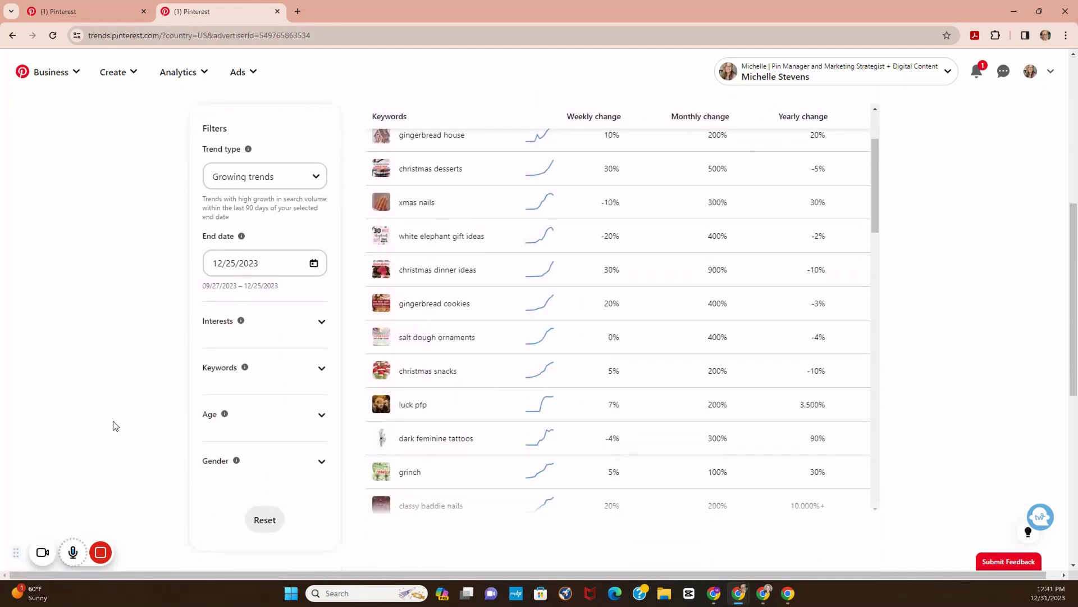
{"action": "left_click", "coordinate": [322, 371]}
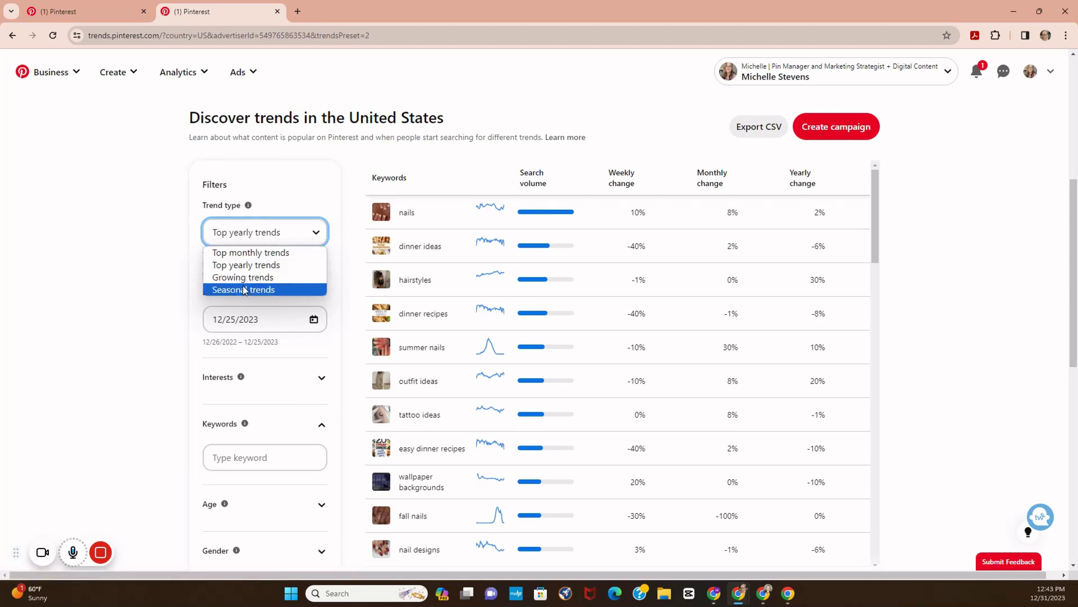
{"action": "left_click", "coordinate": [168, 305]}
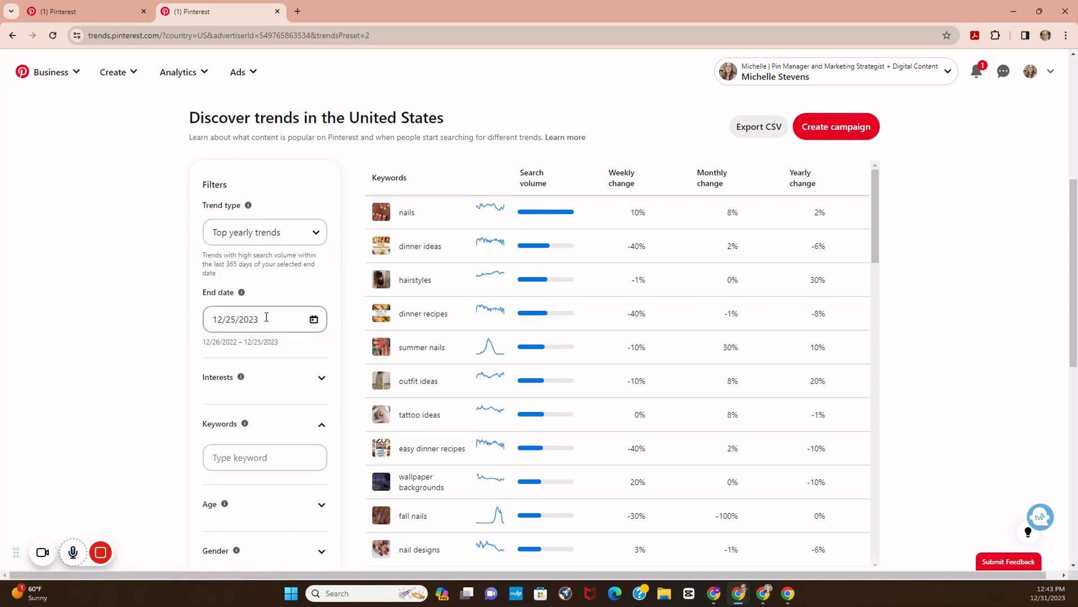
Look through the categories offered by the Interests filter and collapse it again
{"action": "left_click", "coordinate": [323, 378]}
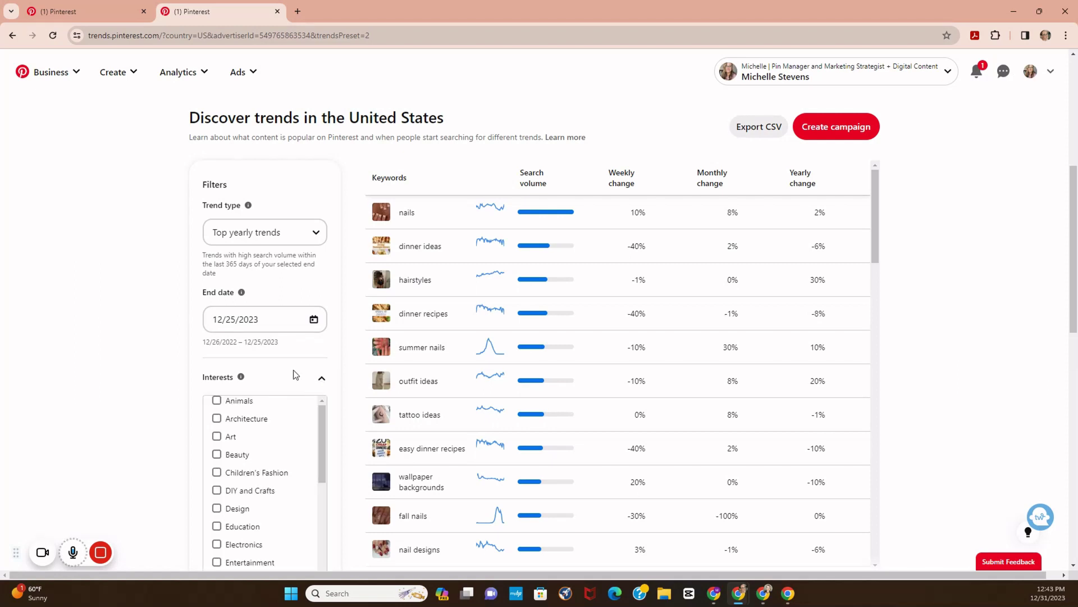
{"action": "scroll", "coordinate": [296, 375], "scroll_direction": "down", "scroll_amount": 3}
{"action": "scroll", "coordinate": [242, 312], "scroll_direction": "down", "scroll_amount": 4}
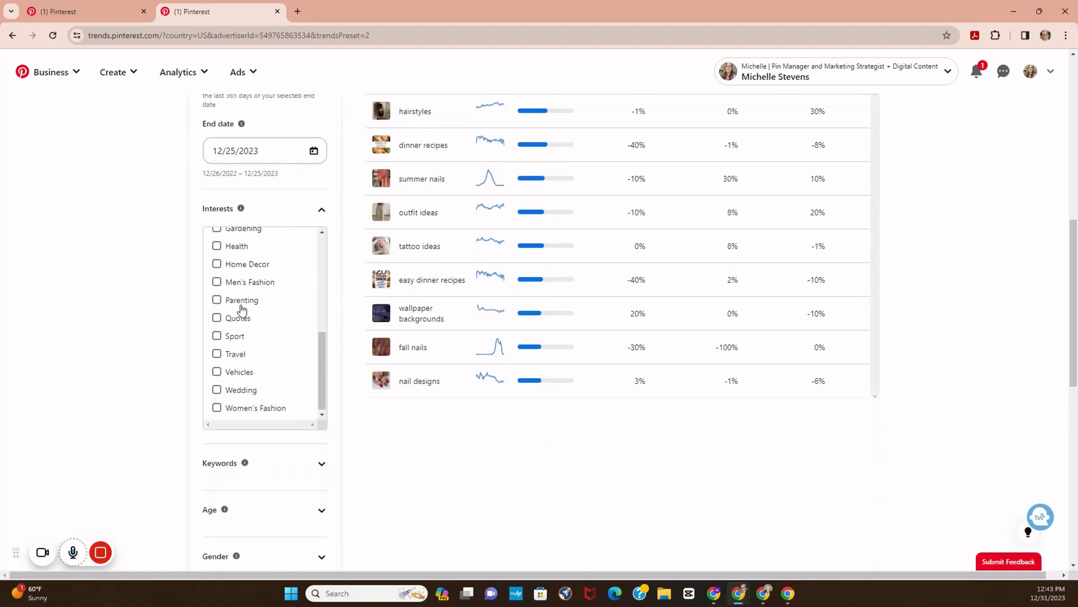
{"action": "scroll", "coordinate": [241, 310], "scroll_direction": "up", "scroll_amount": 4}
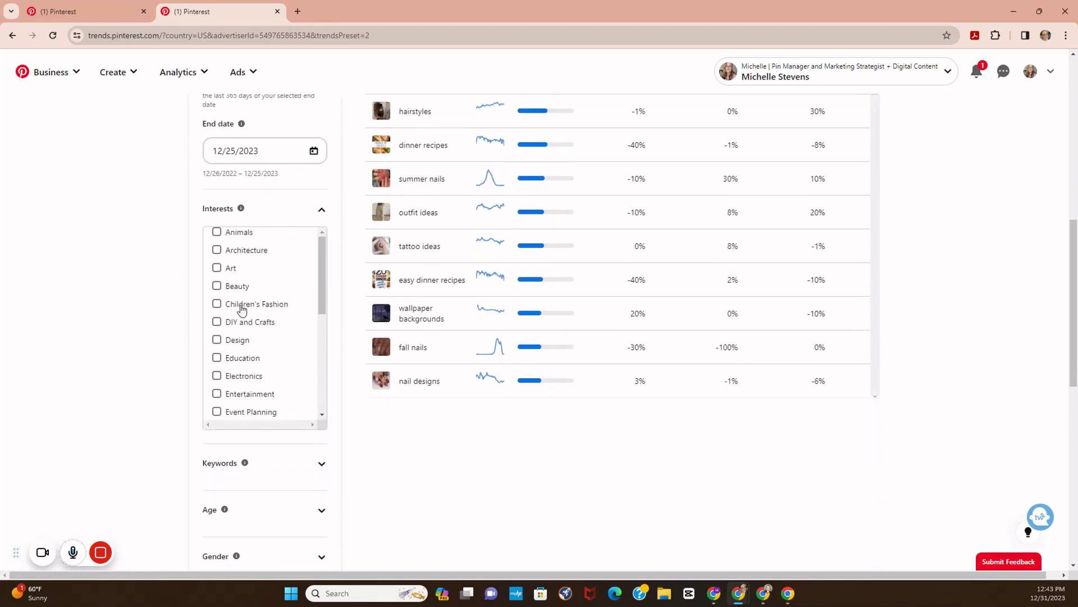
{"action": "scroll", "coordinate": [241, 309], "scroll_direction": "down", "scroll_amount": 2}
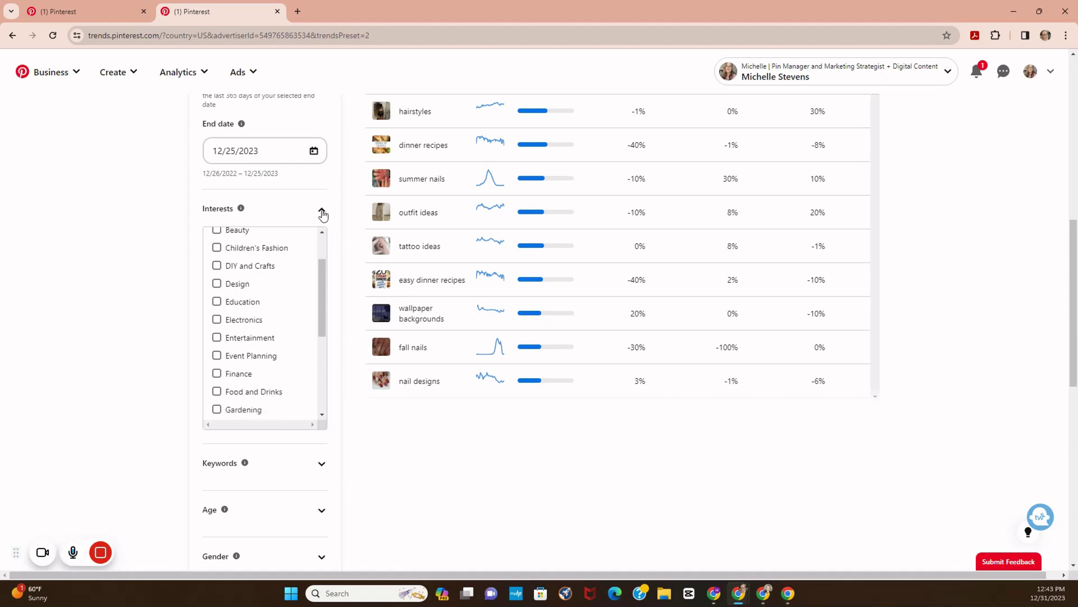
{"action": "left_click", "coordinate": [322, 210]}
Review the Keywords, Age and Gender filters of the trends table, leaving every option unselected
{"action": "left_click", "coordinate": [322, 316]}
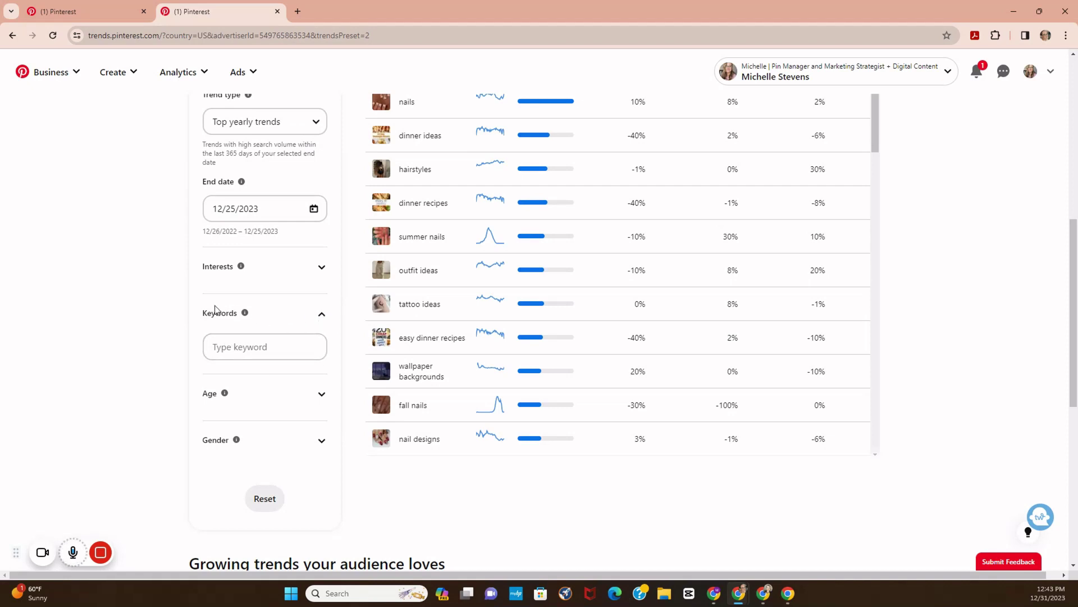
{"action": "left_click", "coordinate": [324, 315]}
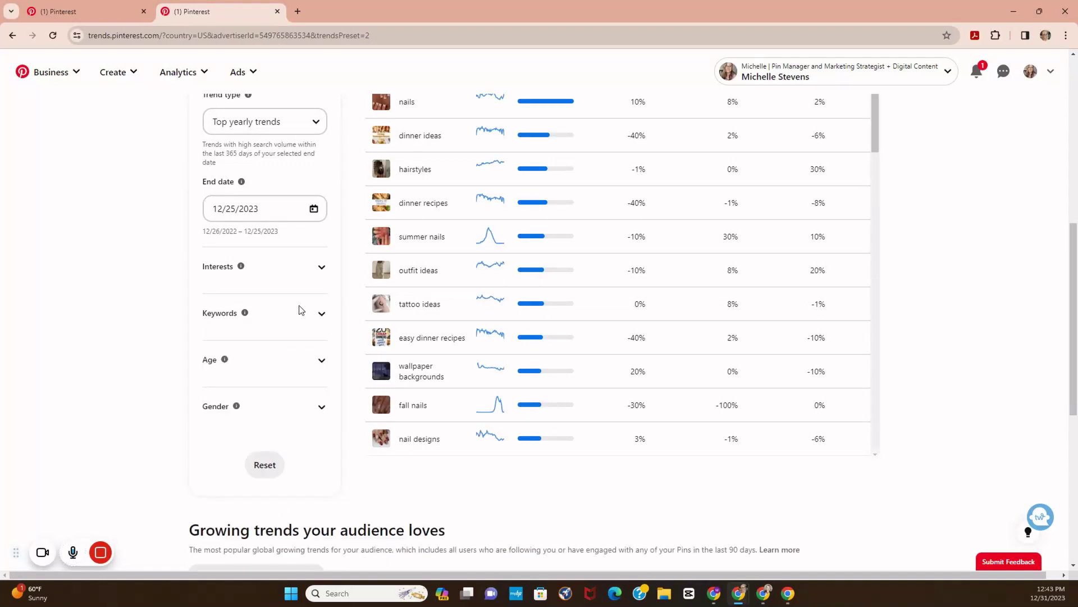
{"action": "left_click", "coordinate": [322, 361]}
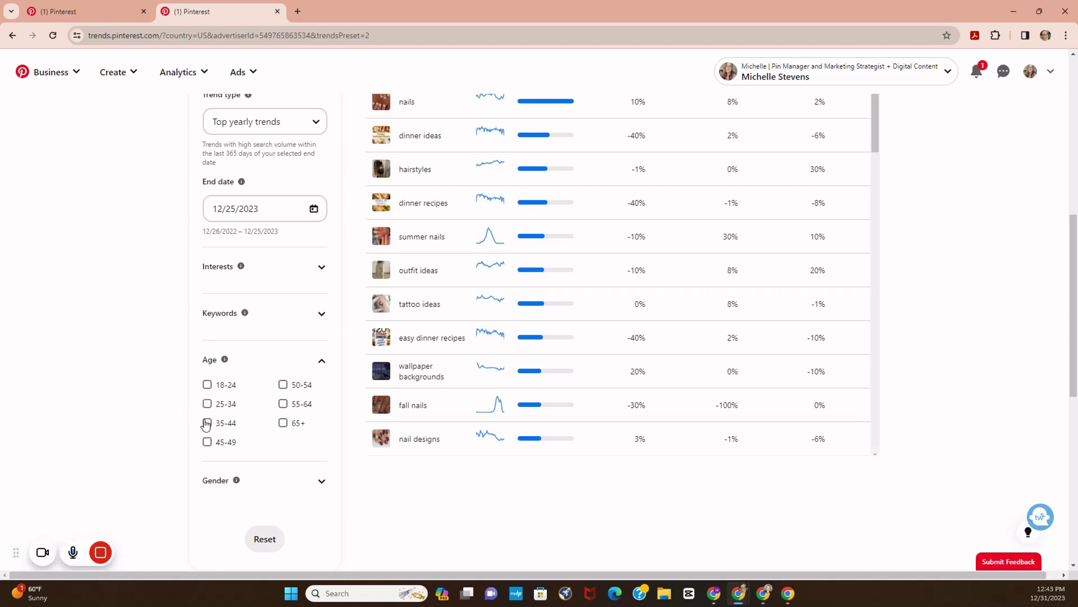
{"action": "left_click", "coordinate": [323, 362]}
{"action": "left_click", "coordinate": [323, 408]}
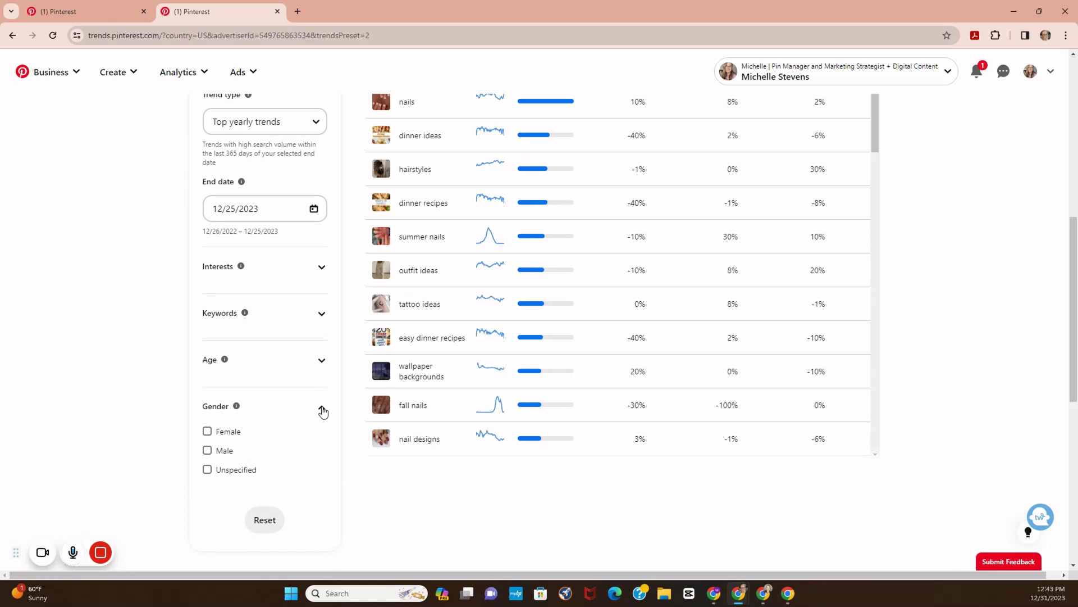
{"action": "left_click", "coordinate": [322, 412]}
View the section on growing trends the audience loves and look through the top yearly trend keywords
{"action": "scroll", "coordinate": [807, 381], "scroll_direction": "down", "scroll_amount": 7}
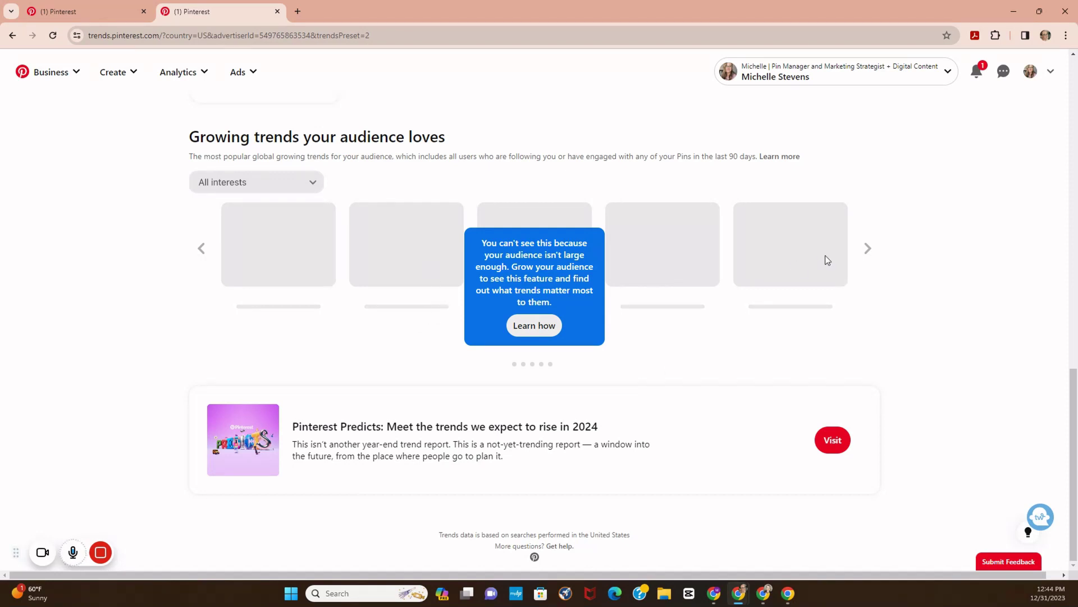
{"action": "scroll", "coordinate": [694, 279], "scroll_direction": "up", "scroll_amount": 10}
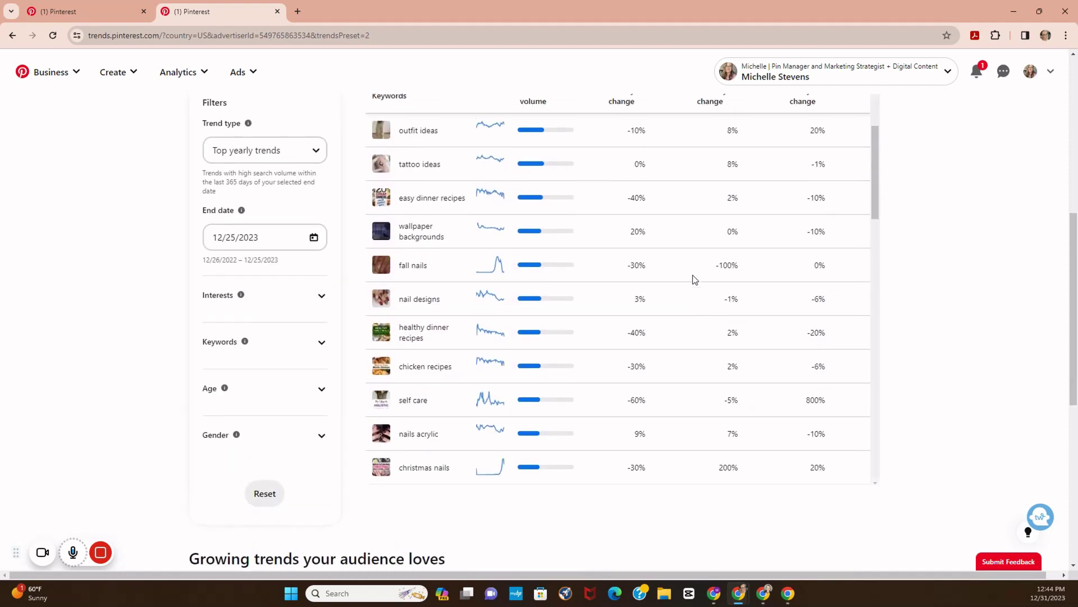
{"action": "scroll", "coordinate": [694, 279], "scroll_direction": "down", "scroll_amount": 1}
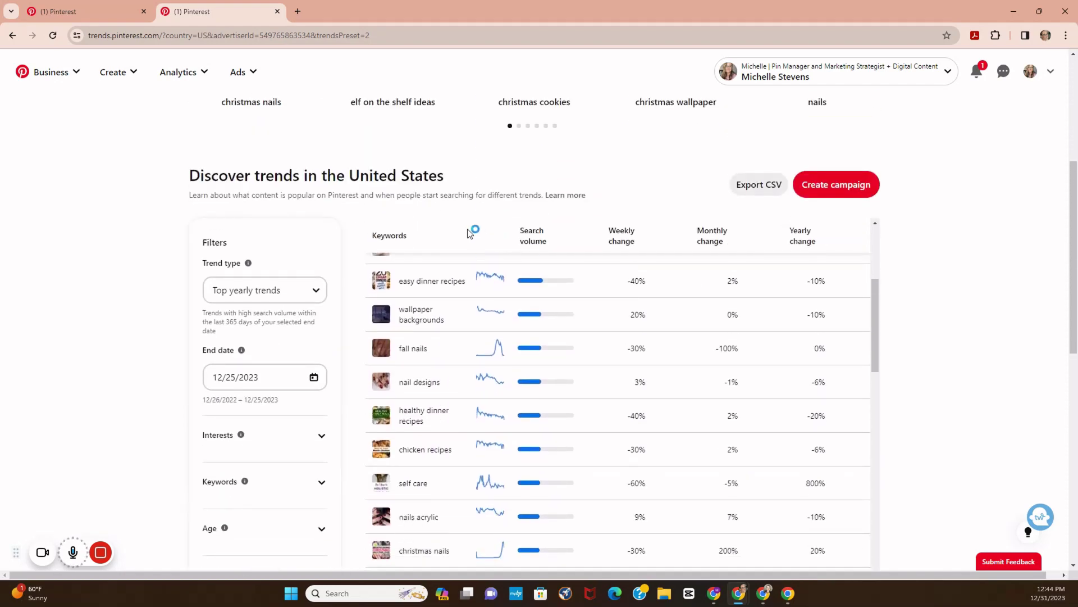
{"action": "scroll", "coordinate": [470, 236], "scroll_direction": "down", "scroll_amount": 3}
{"action": "scroll", "coordinate": [131, 270], "scroll_direction": "down", "scroll_amount": 2}
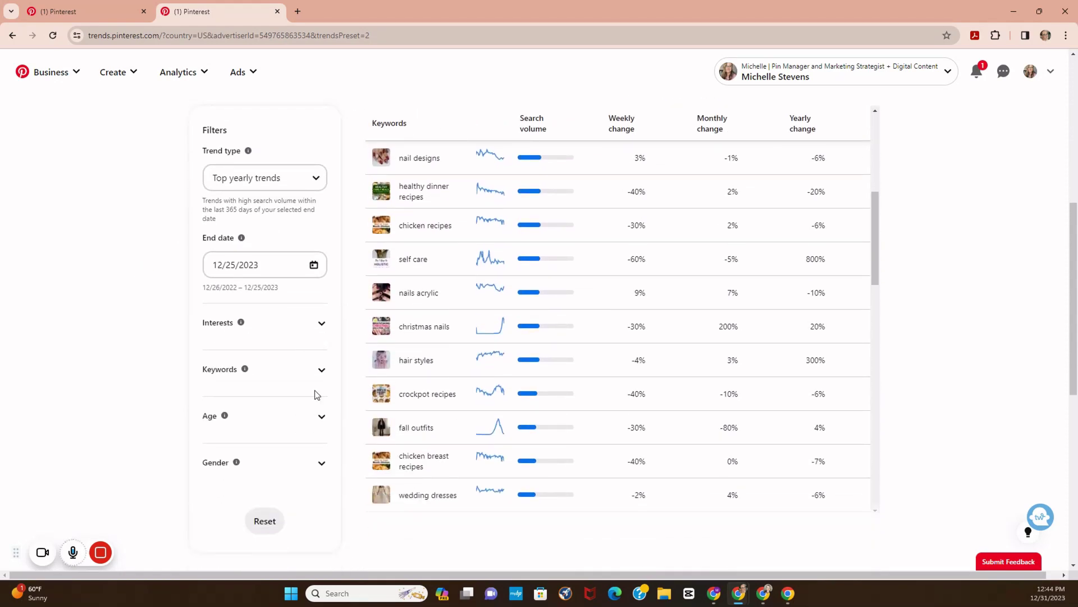
Filter the top yearly trends by the keyword "chicken recipes" and look through the related keywords
{"action": "left_click", "coordinate": [321, 372]}
{"action": "left_click", "coordinate": [267, 402]}
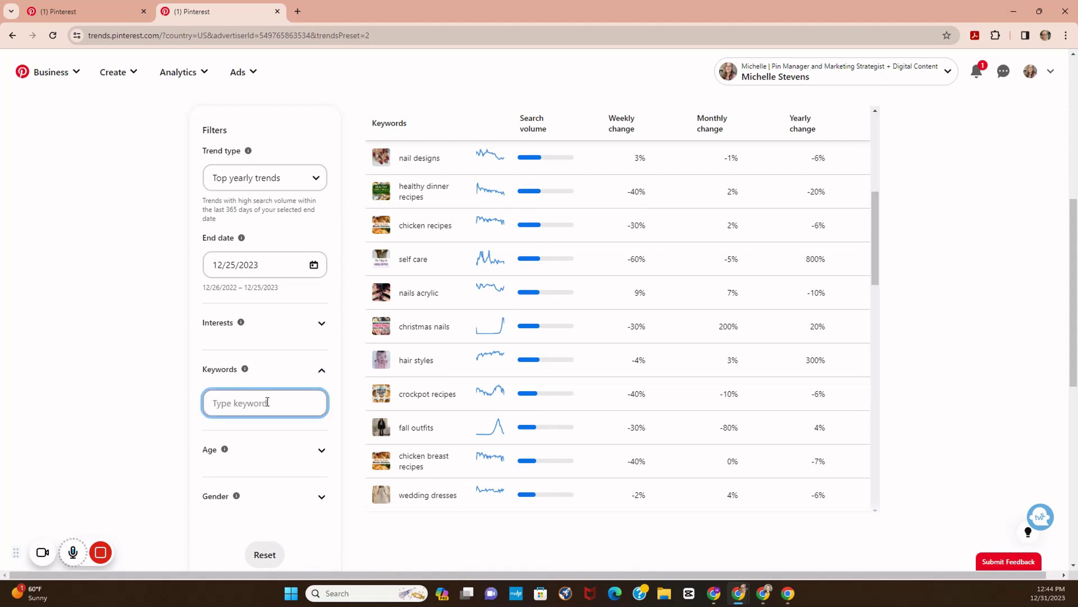
{"action": "type", "text": "chicke"}
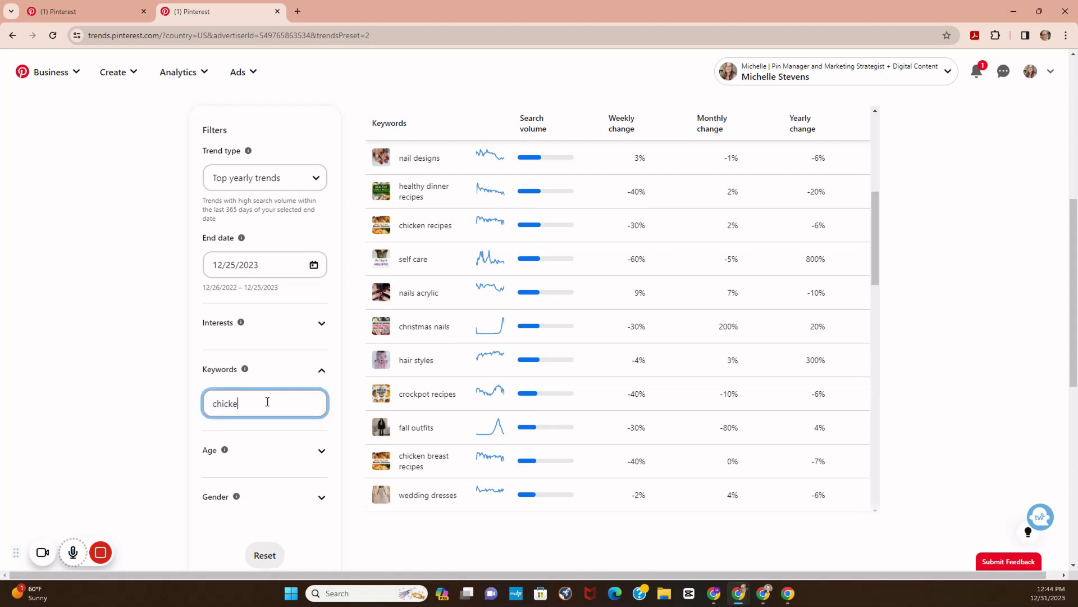
{"action": "type", "text": "n"}
{"action": "key", "text": "Return"}
{"action": "scroll", "coordinate": [662, 284], "scroll_direction": "up", "scroll_amount": 1}
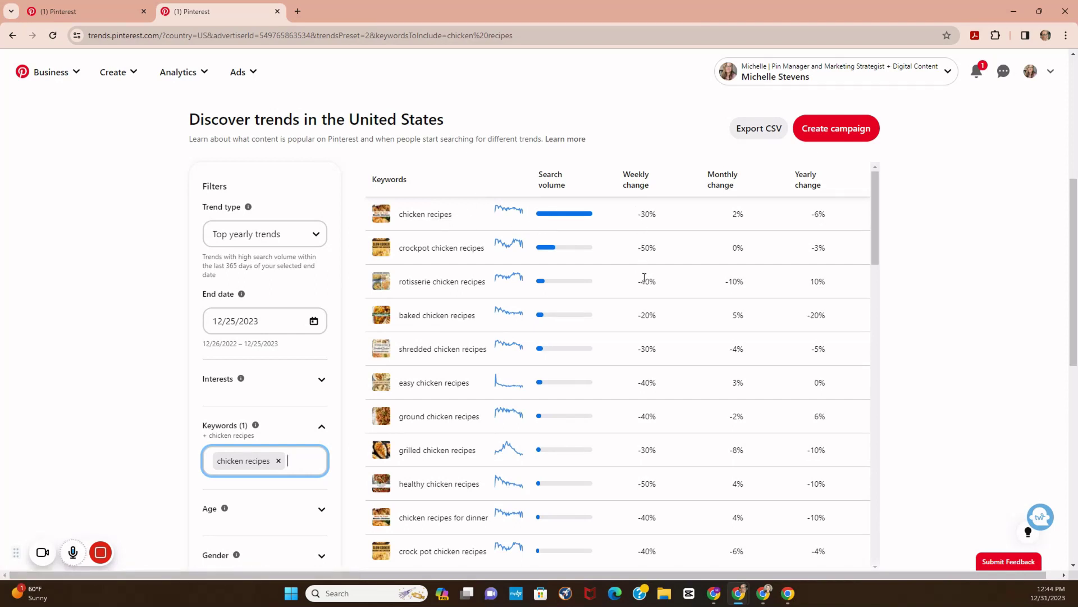
{"action": "scroll", "coordinate": [644, 278], "scroll_direction": "down", "scroll_amount": 5}
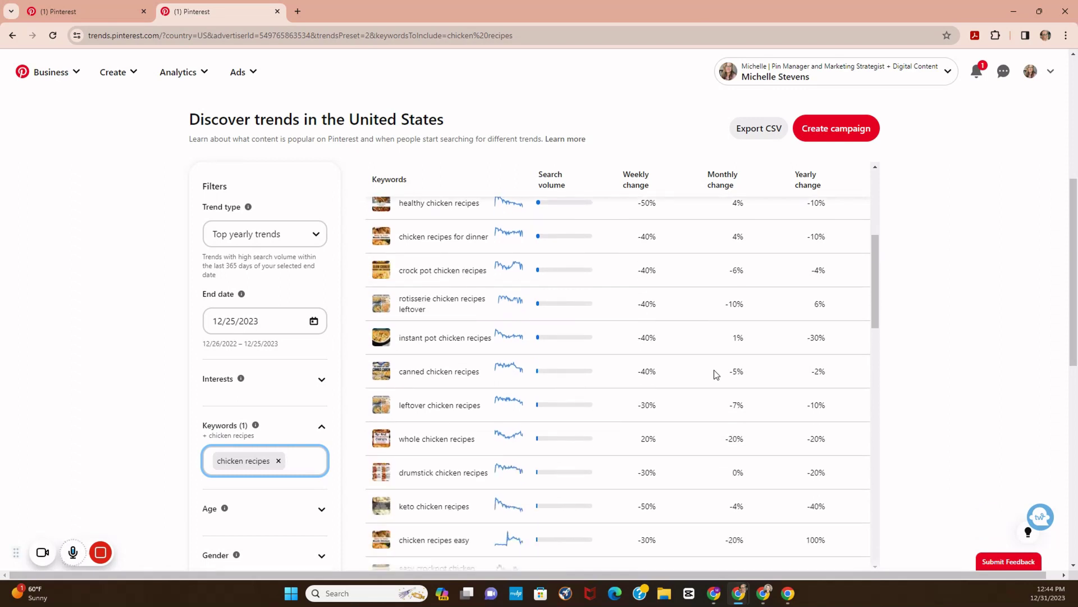
{"action": "scroll", "coordinate": [716, 373], "scroll_direction": "down", "scroll_amount": 2}
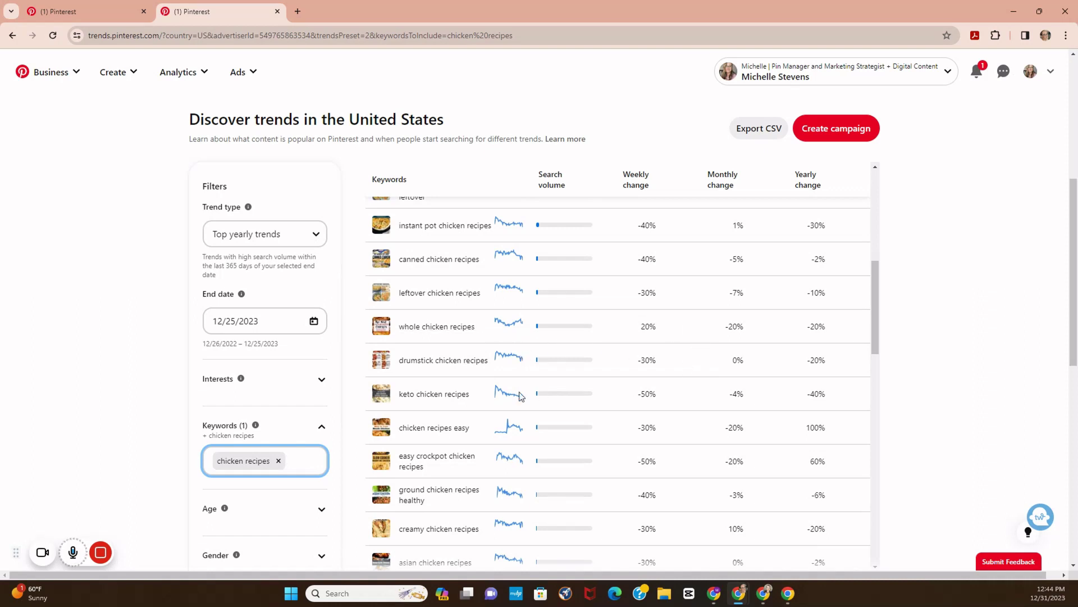
{"action": "scroll", "coordinate": [680, 397], "scroll_direction": "down", "scroll_amount": 4}
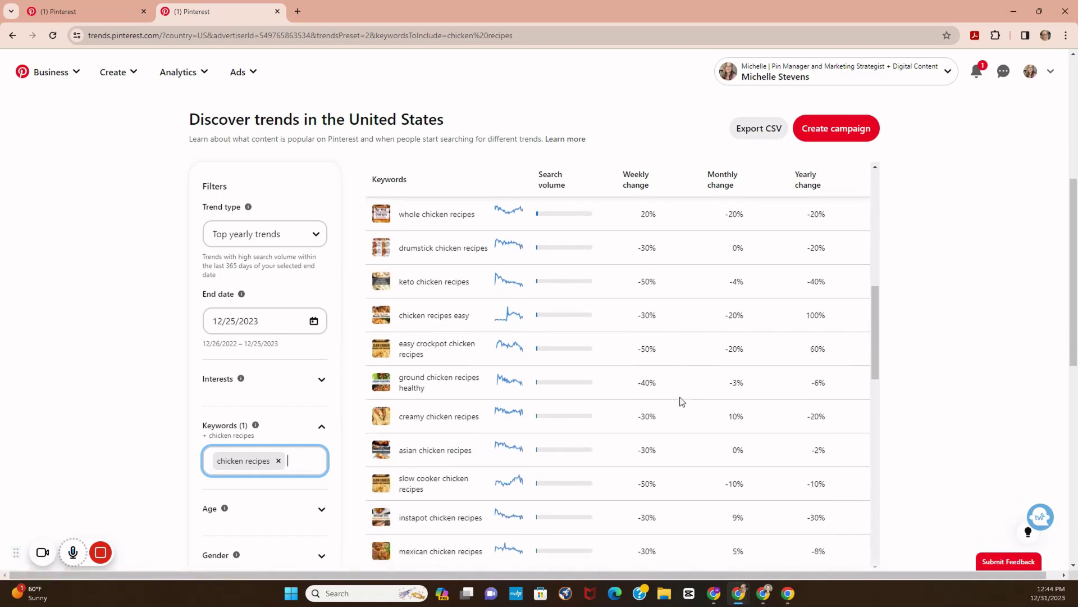
Look through the rest of the "chicken recipes" keywords in the top yearly trends table, comparing their trend lines and change rates
{"action": "scroll", "coordinate": [682, 401], "scroll_direction": "down", "scroll_amount": 2}
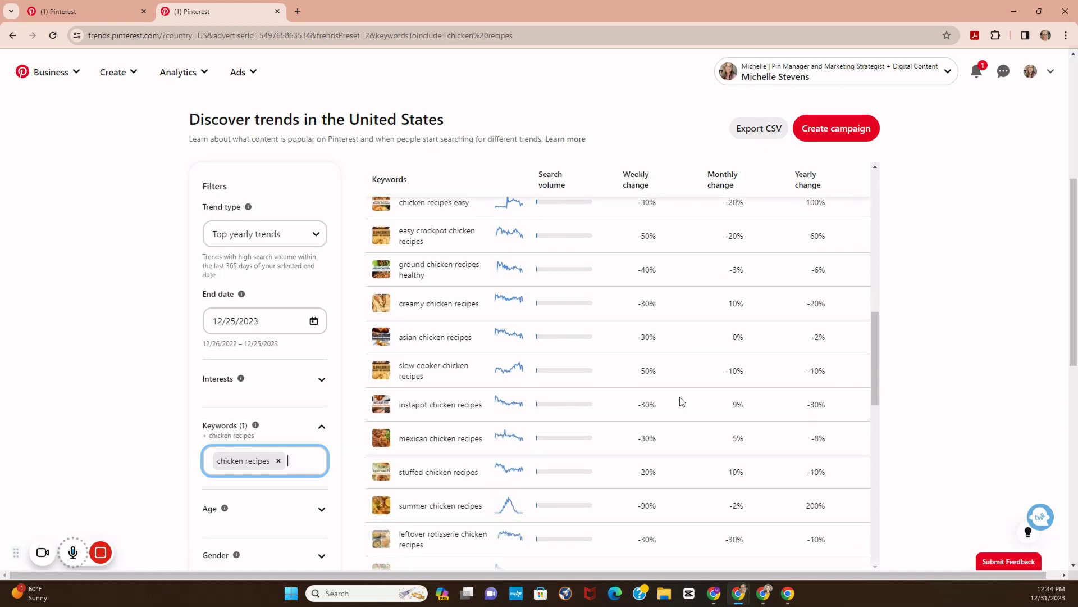
{"action": "scroll", "coordinate": [681, 400], "scroll_direction": "down", "scroll_amount": 1}
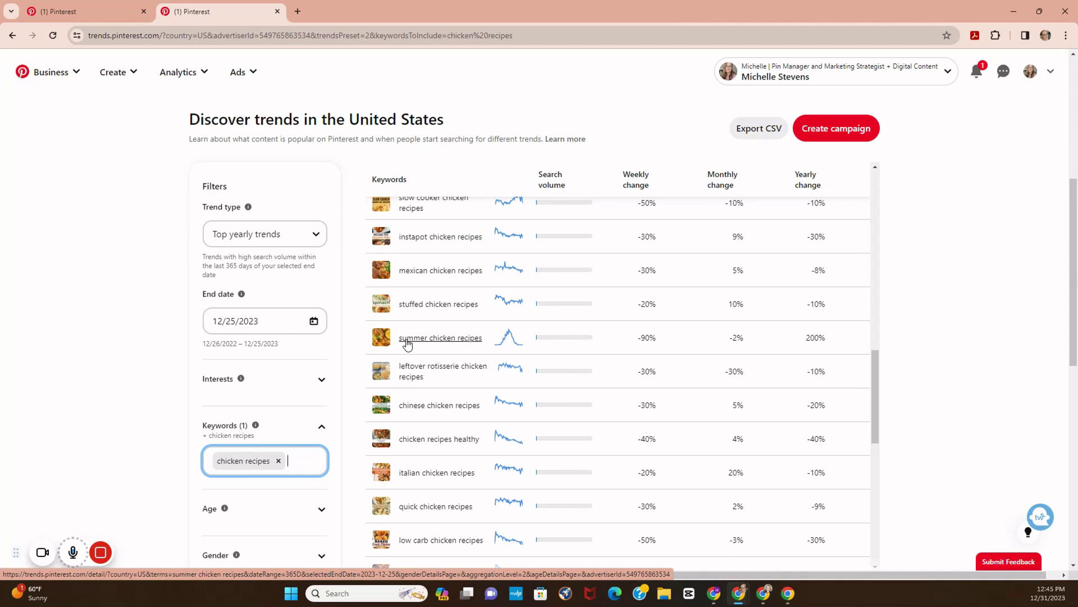
{"action": "scroll", "coordinate": [409, 344], "scroll_direction": "down", "scroll_amount": 2}
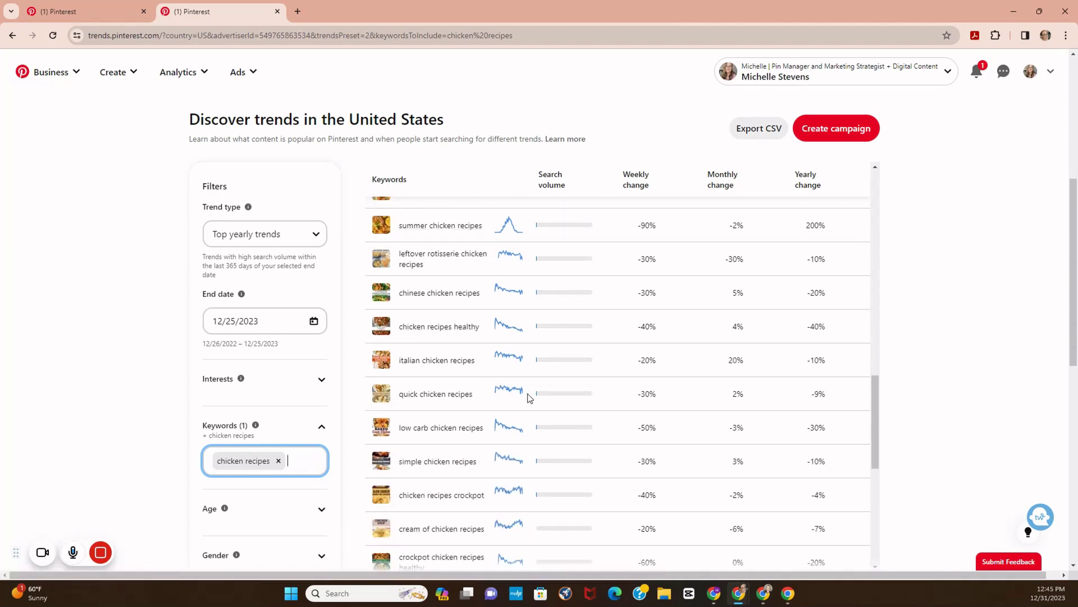
{"action": "scroll", "coordinate": [528, 398], "scroll_direction": "down", "scroll_amount": 2}
{"action": "scroll", "coordinate": [528, 398], "scroll_direction": "down", "scroll_amount": 2}
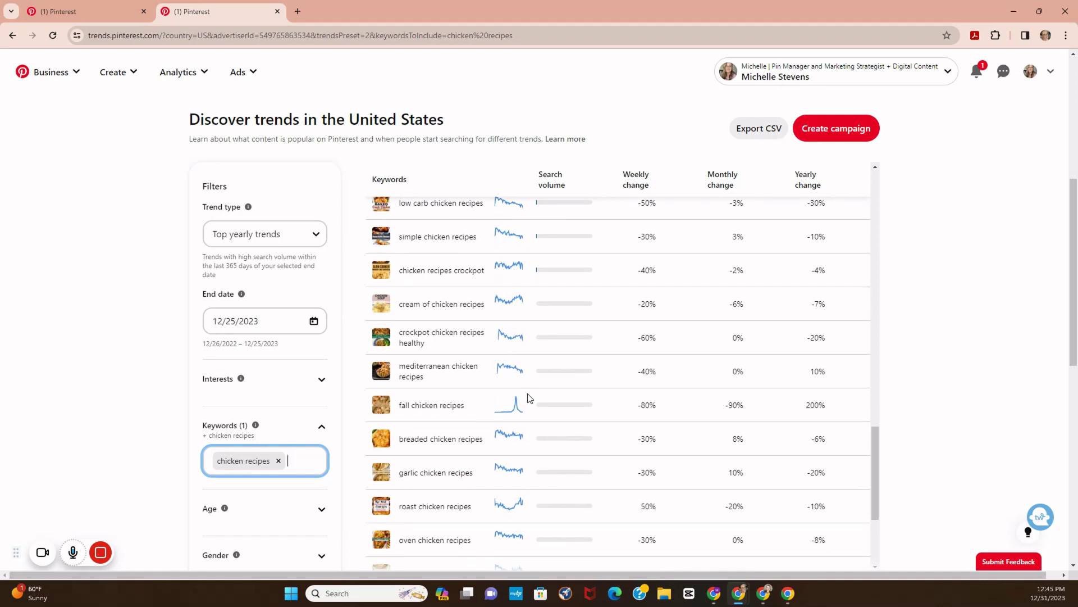
{"action": "scroll", "coordinate": [528, 398], "scroll_direction": "down", "scroll_amount": 3}
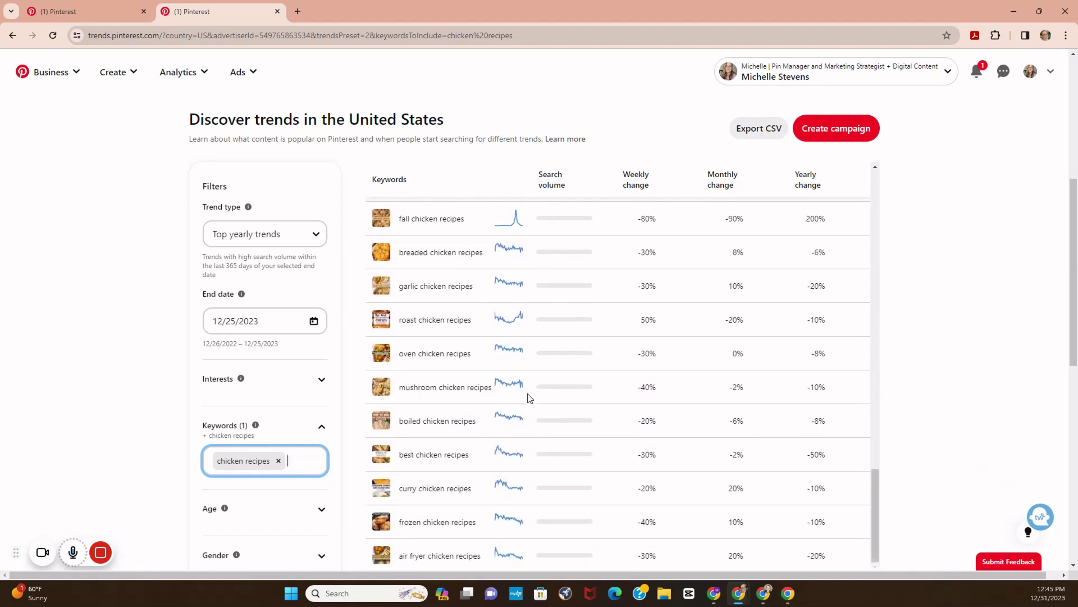
{"action": "scroll", "coordinate": [528, 398], "scroll_direction": "down", "scroll_amount": 1}
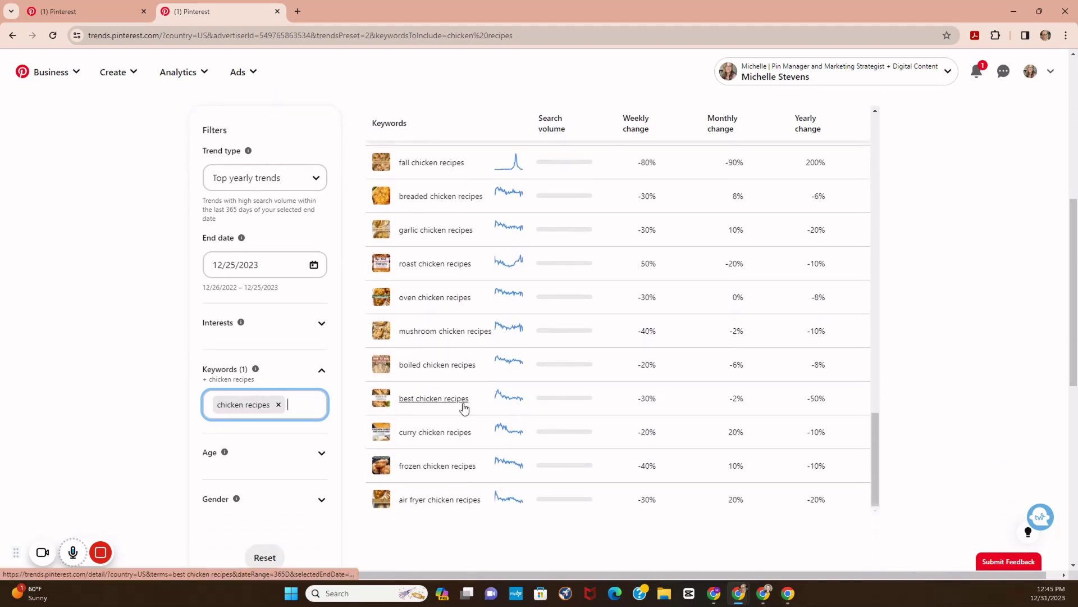
{"action": "scroll", "coordinate": [445, 412], "scroll_direction": "up", "scroll_amount": 15}
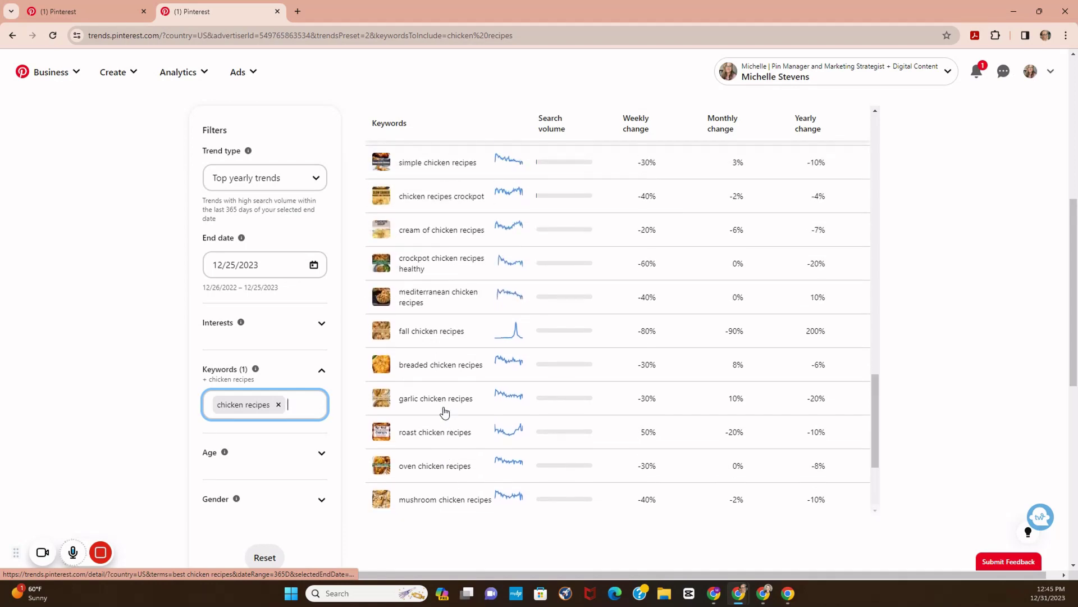
{"action": "scroll", "coordinate": [444, 412], "scroll_direction": "up", "scroll_amount": 10}
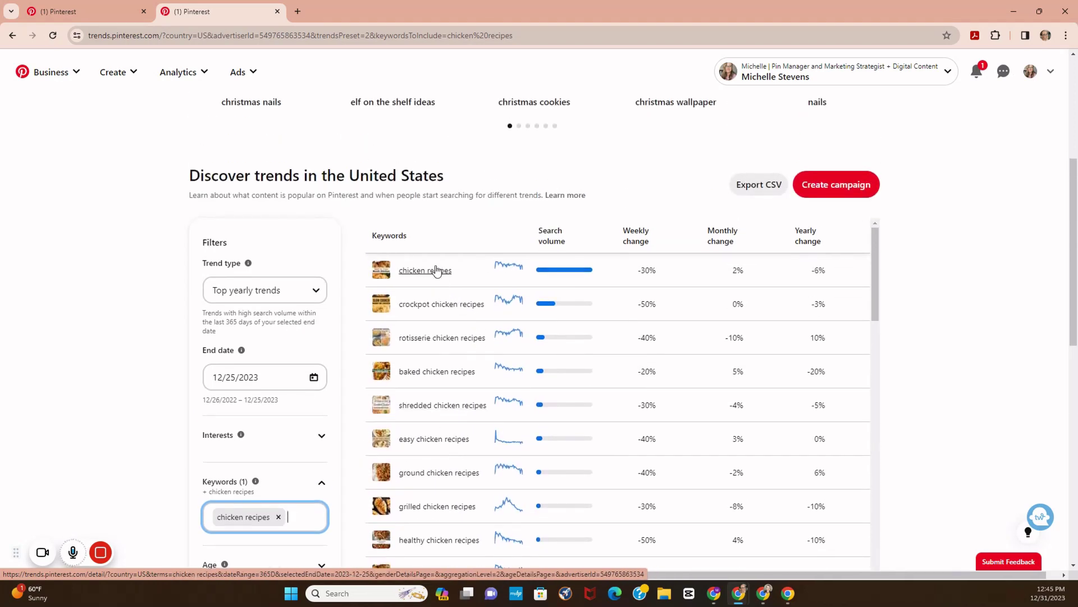
Open the trend details for "chicken recipes" and examine its interest over time and related trends
{"action": "left_click", "coordinate": [436, 272]}
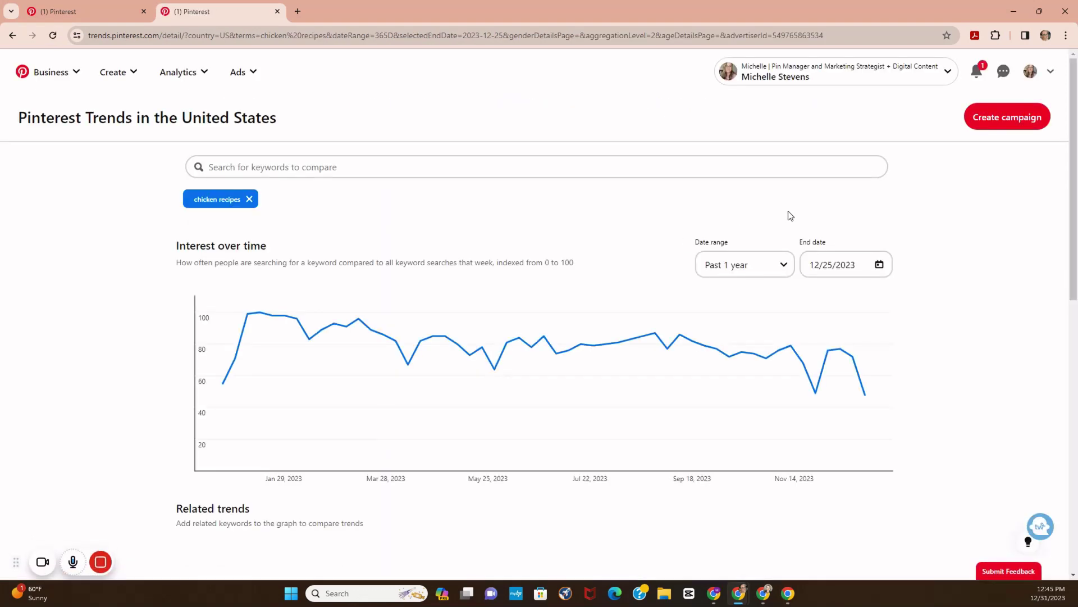
{"action": "scroll", "coordinate": [225, 262], "scroll_direction": "down", "scroll_amount": 2}
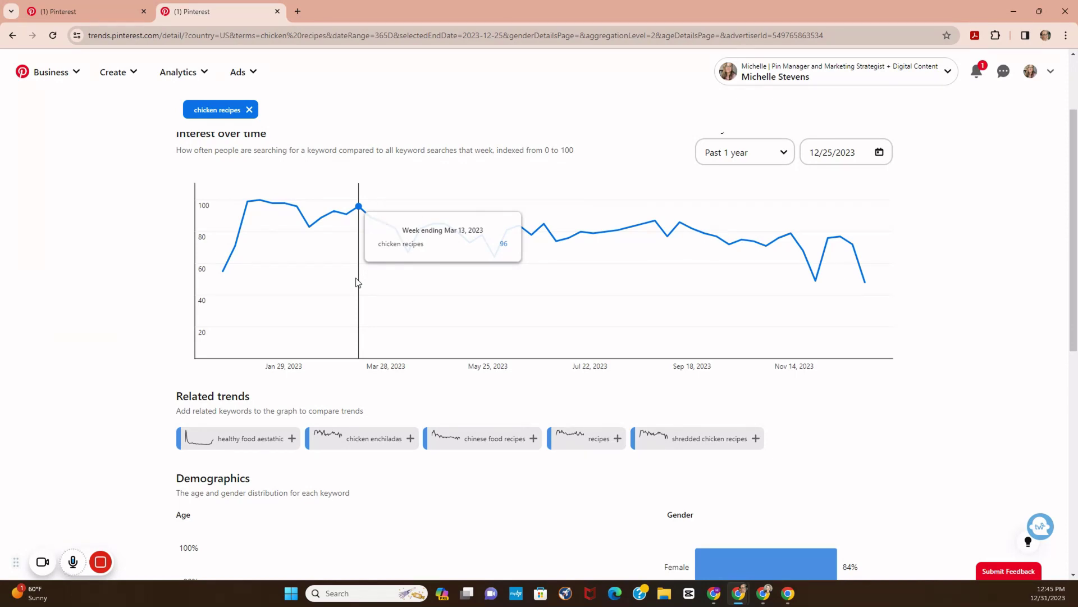
{"action": "scroll", "coordinate": [356, 286], "scroll_direction": "down", "scroll_amount": 2}
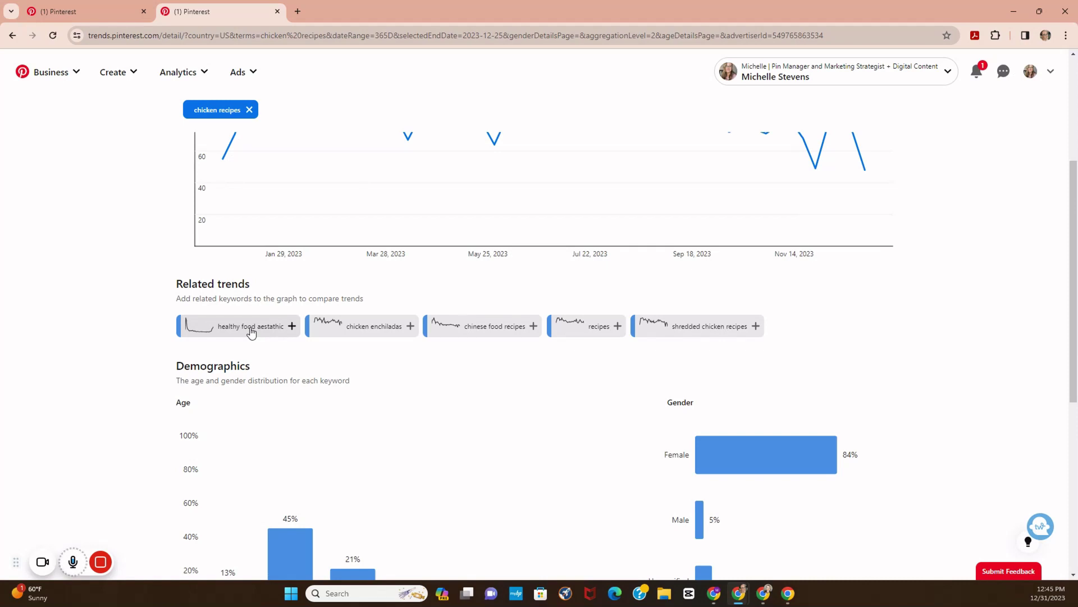
Add the related trend "shredded chicken recipes" to the graph and compare both keywords' interest over time and demographics
{"action": "left_click", "coordinate": [655, 326]}
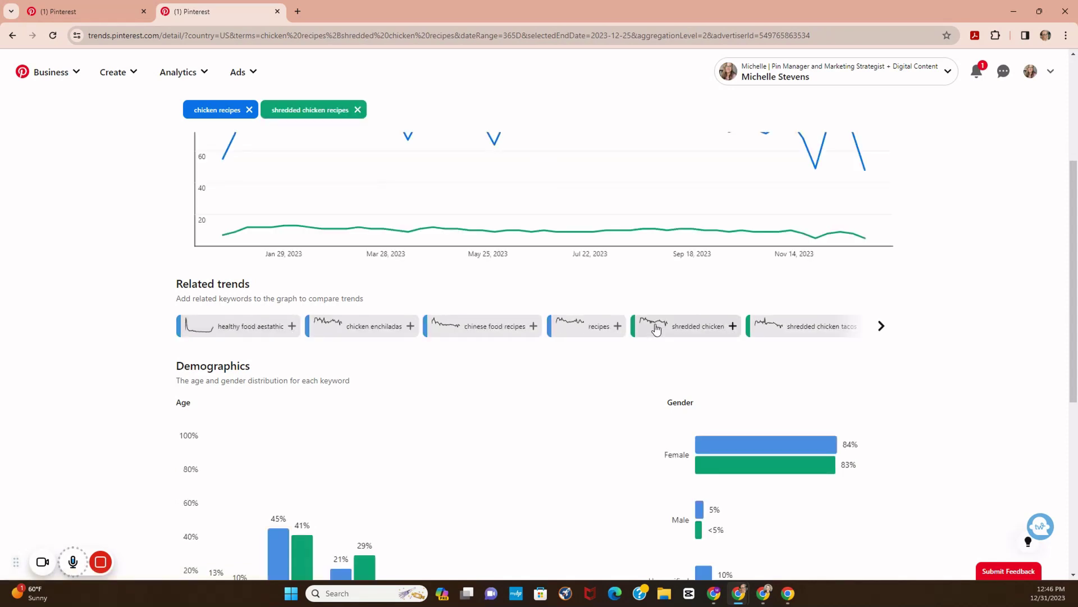
{"action": "scroll", "coordinate": [646, 354], "scroll_direction": "down", "scroll_amount": 2}
{"action": "scroll", "coordinate": [629, 367], "scroll_direction": "up", "scroll_amount": 2}
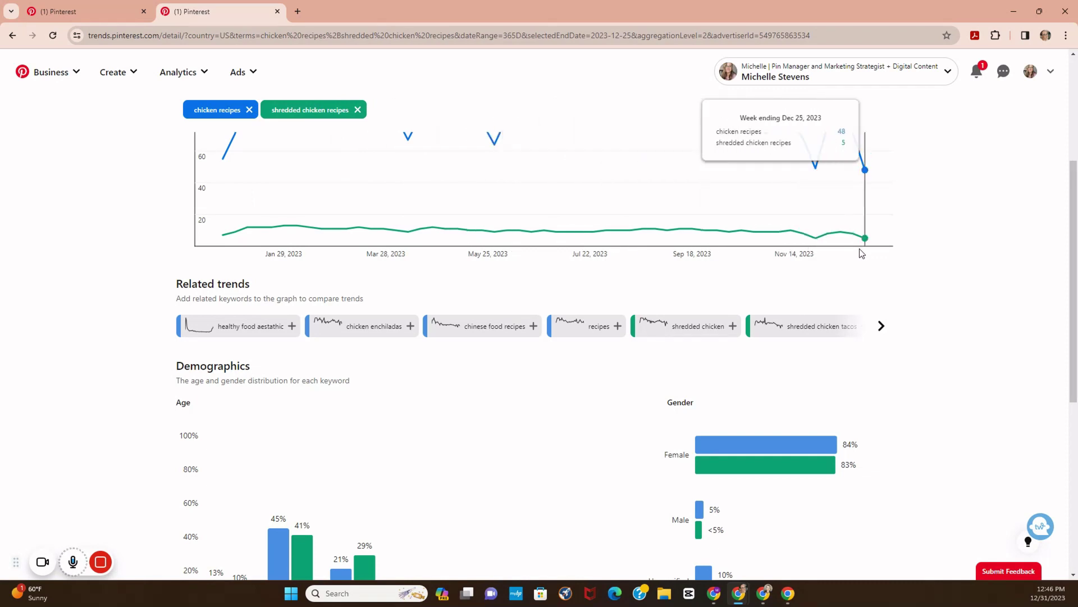
{"action": "scroll", "coordinate": [856, 253], "scroll_direction": "down", "scroll_amount": 2}
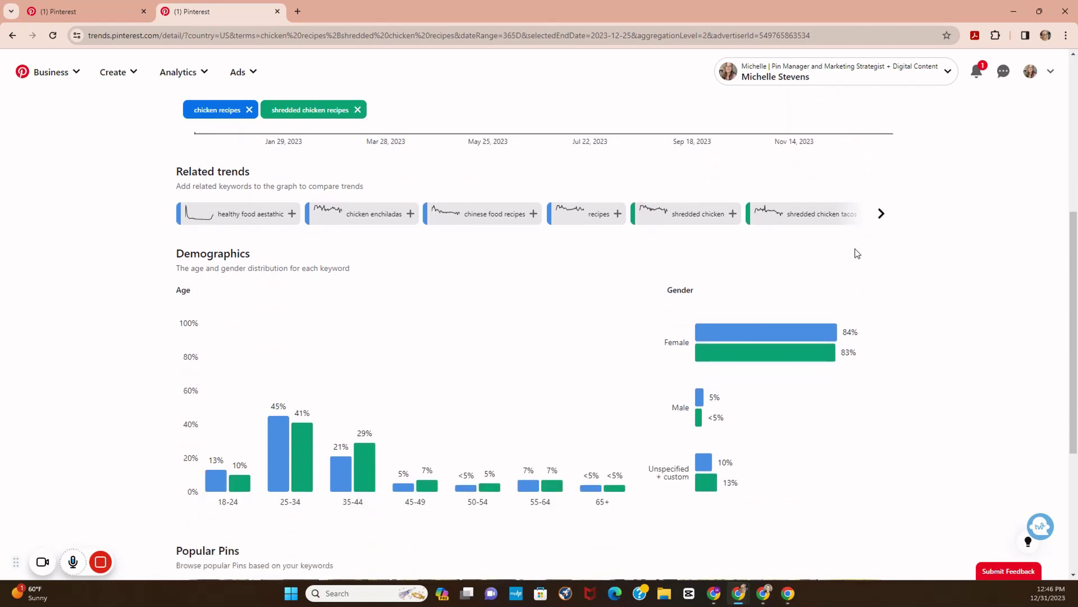
{"action": "scroll", "coordinate": [837, 248], "scroll_direction": "up", "scroll_amount": 2}
{"action": "scroll", "coordinate": [449, 191], "scroll_direction": "up", "scroll_amount": 4}
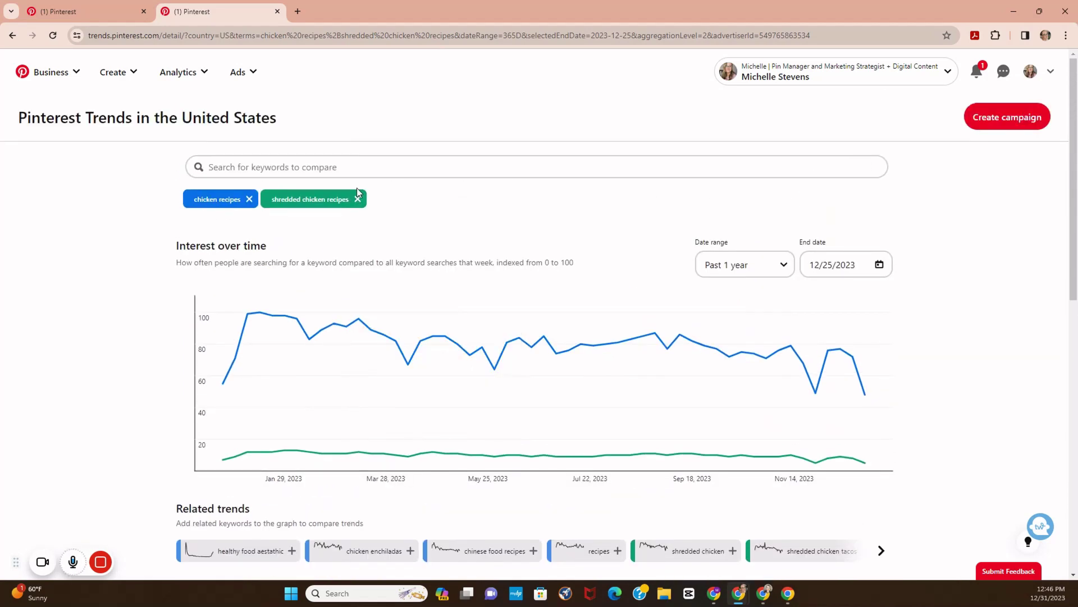
Remove both compared keywords and filter the growing trends table by the keyword "chicken recipes"
{"action": "left_click", "coordinate": [358, 199]}
{"action": "left_click", "coordinate": [249, 200]}
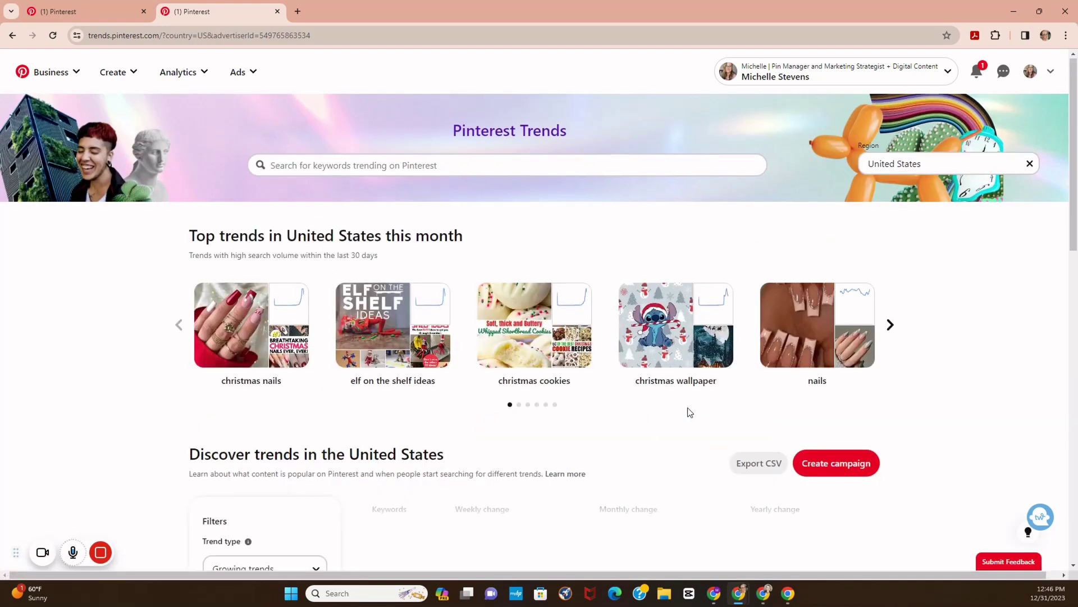
{"action": "scroll", "coordinate": [690, 411], "scroll_direction": "down", "scroll_amount": 5}
{"action": "scroll", "coordinate": [690, 412], "scroll_direction": "down", "scroll_amount": 5}
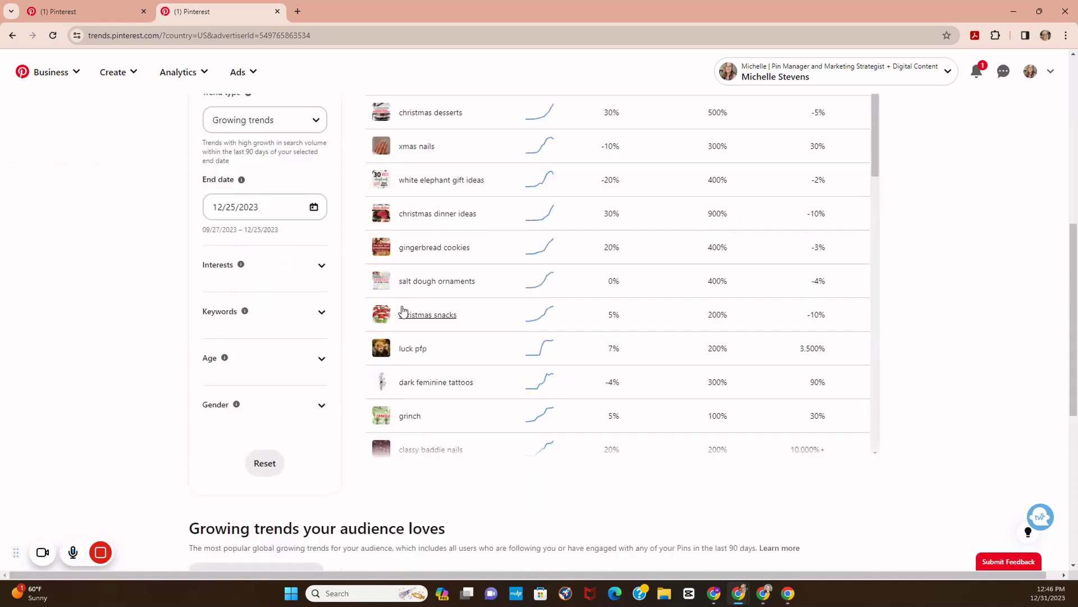
{"action": "left_click", "coordinate": [322, 312]}
{"action": "left_click", "coordinate": [230, 343]}
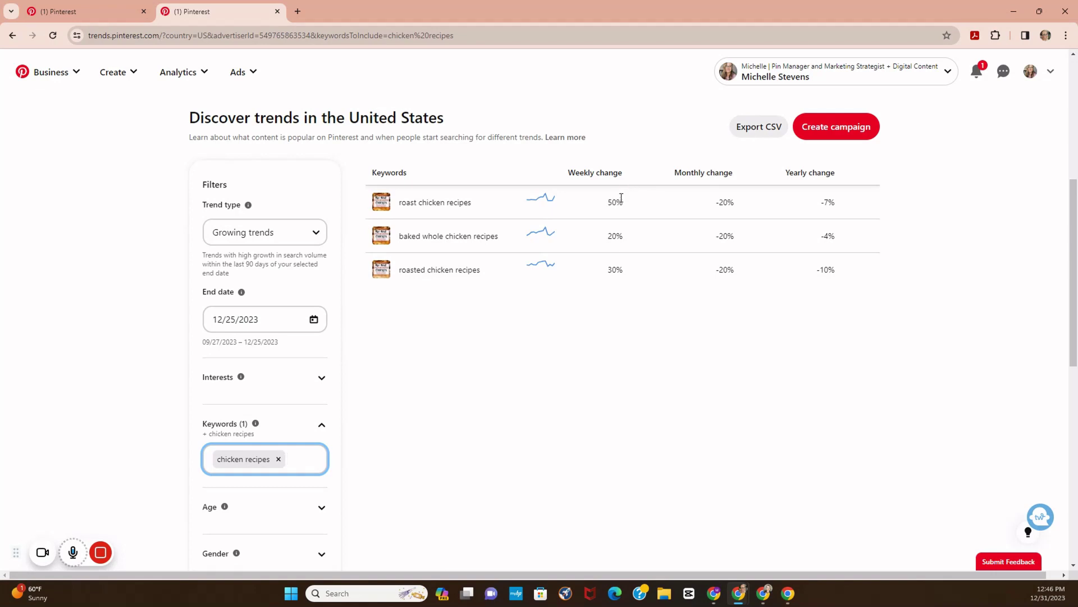
Switch the trend type to Top yearly trends and back to Growing trends to review the chicken recipe keywords
{"action": "left_click", "coordinate": [311, 235]}
{"action": "left_click", "coordinate": [276, 265]}
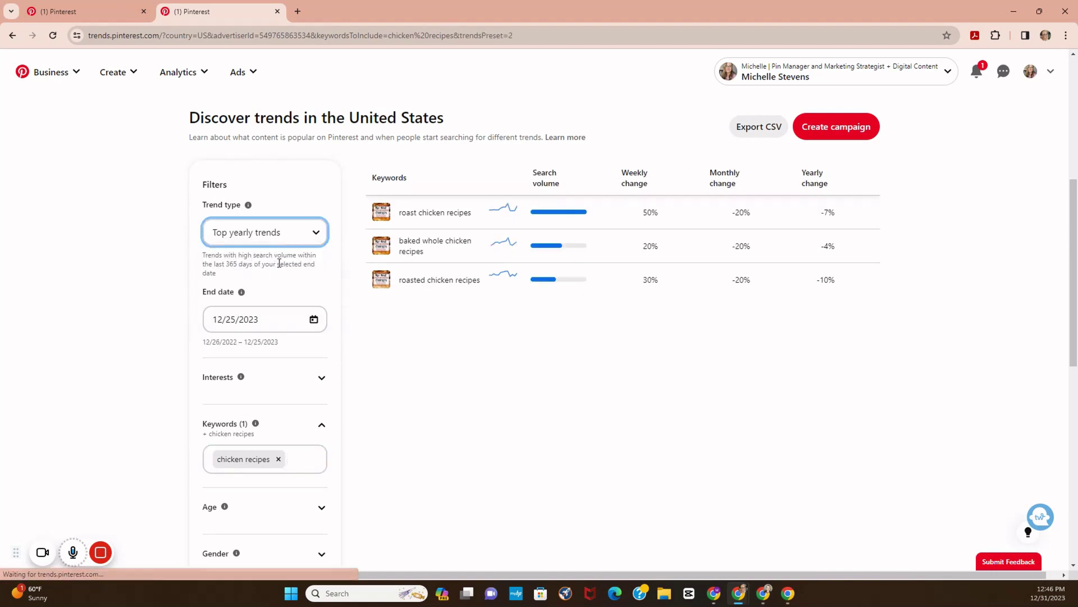
{"action": "left_click", "coordinate": [308, 236]}
{"action": "left_click", "coordinate": [278, 278]}
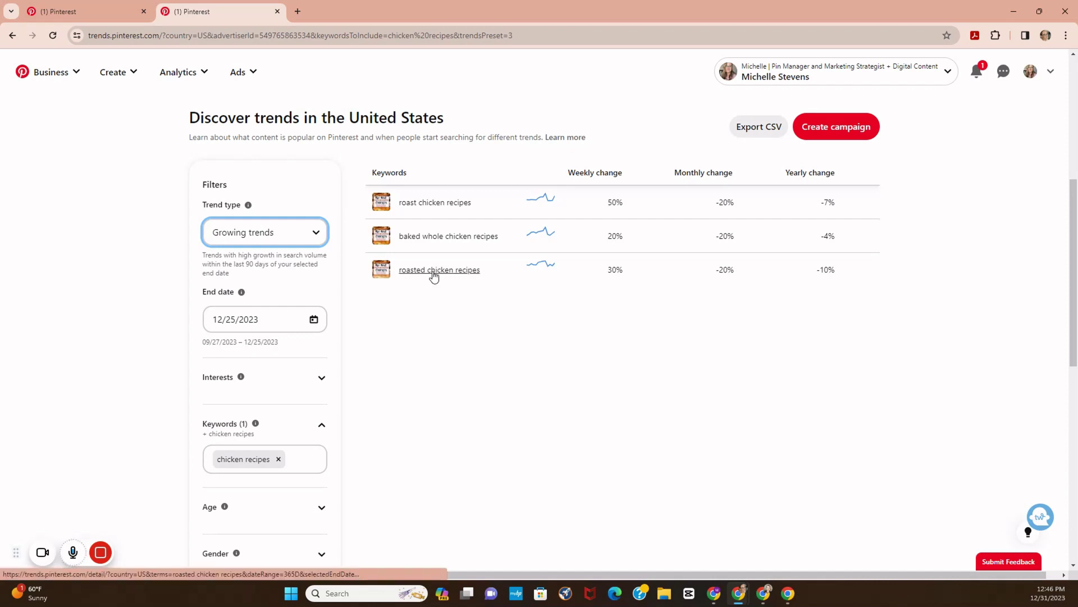
Check the chicken recipe keywords under Seasonal trends, and return the trend type to Growing trends
{"action": "left_click", "coordinate": [315, 233]}
{"action": "left_click", "coordinate": [288, 290]}
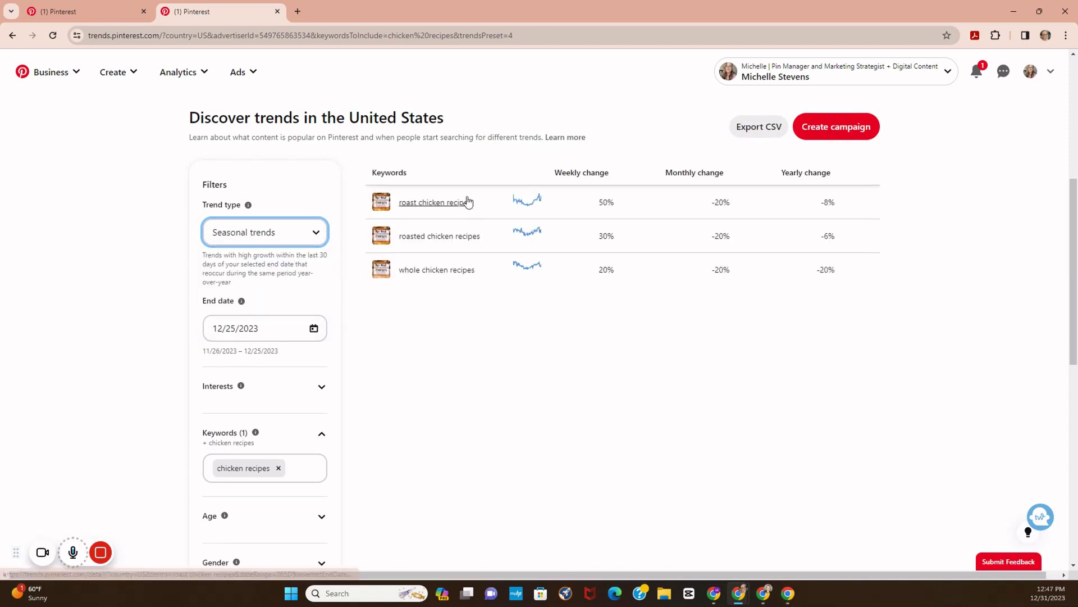
{"action": "left_click", "coordinate": [318, 233]}
{"action": "left_click", "coordinate": [306, 278]}
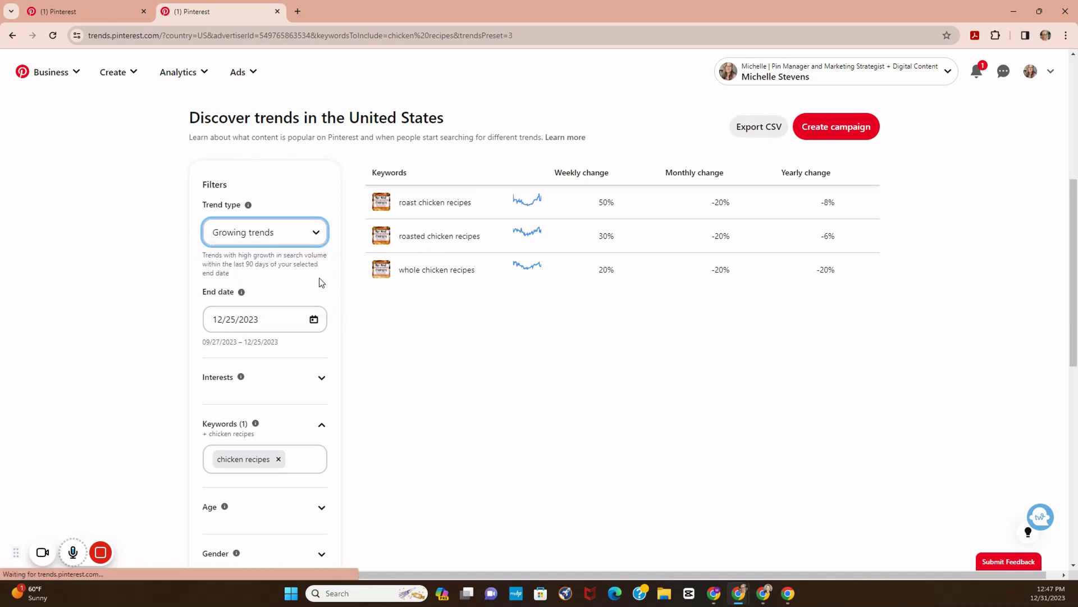
Open the "roast chicken recipes" trend and examine its interest over time, related trends, demographics and popular Pins
{"action": "left_click", "coordinate": [451, 206]}
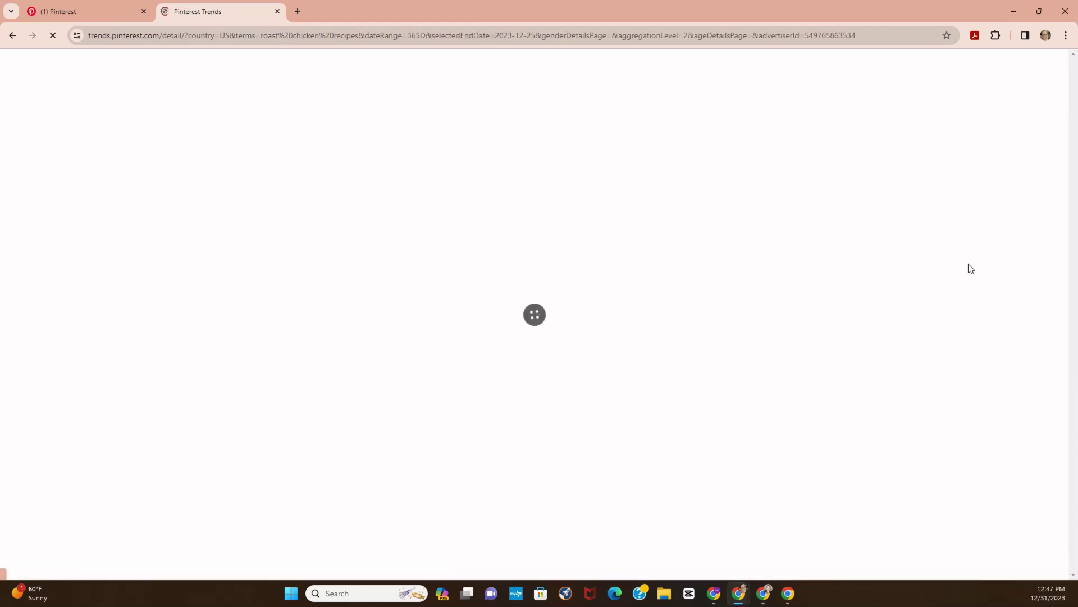
{"action": "scroll", "coordinate": [221, 231], "scroll_direction": "down", "scroll_amount": 2}
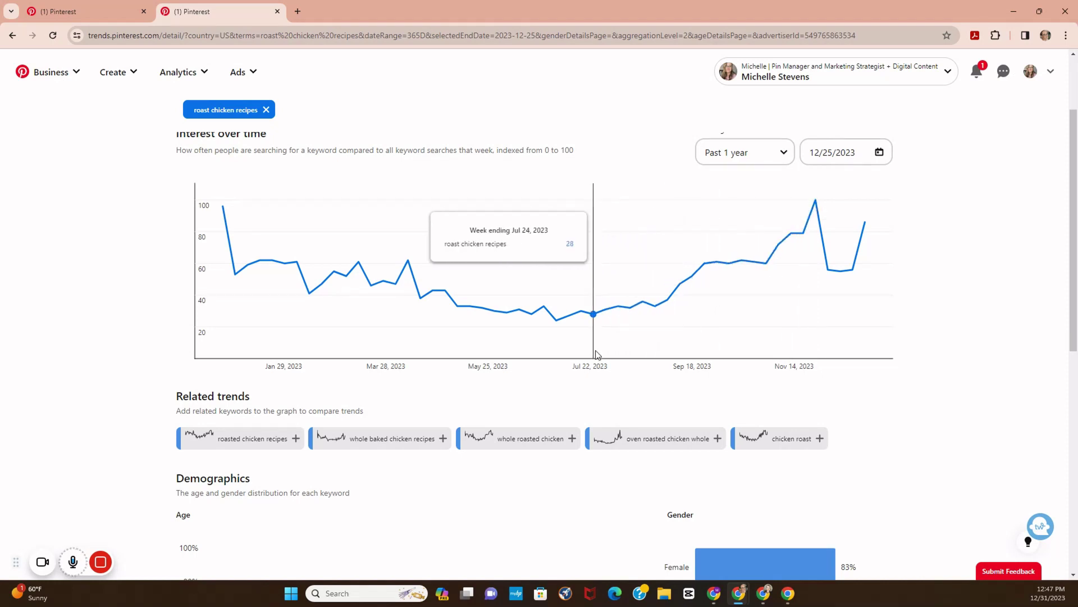
{"action": "scroll", "coordinate": [551, 431], "scroll_direction": "down", "scroll_amount": 2}
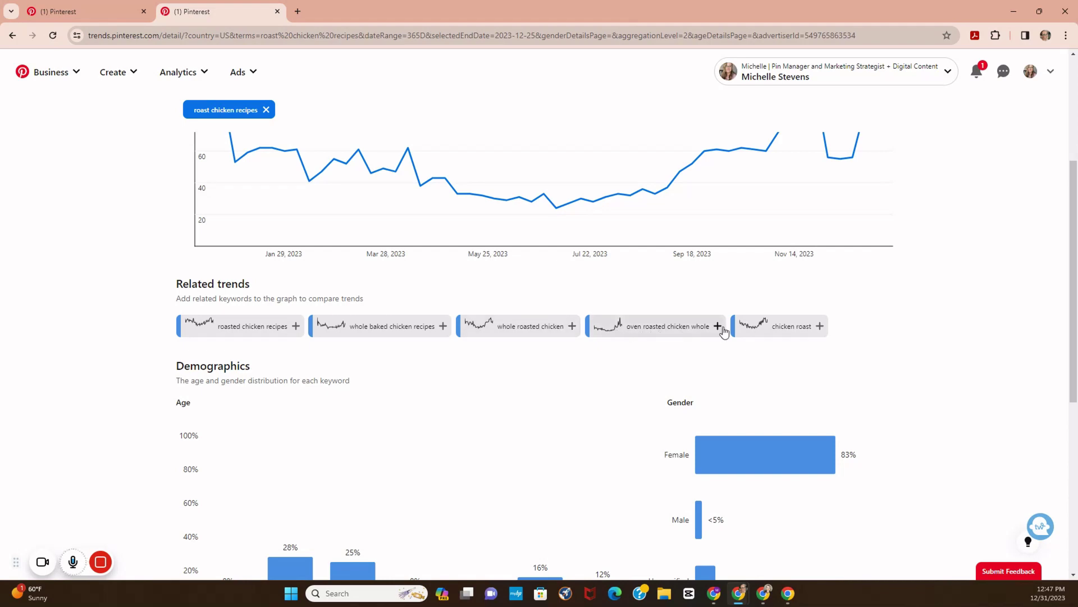
{"action": "scroll", "coordinate": [789, 337], "scroll_direction": "down", "scroll_amount": 6}
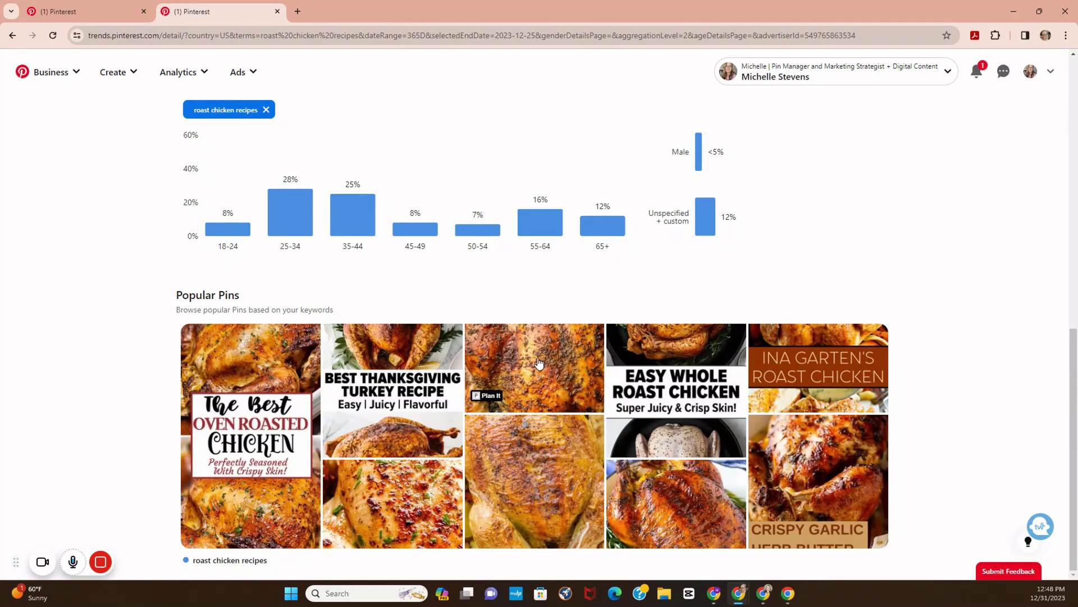
{"action": "scroll", "coordinate": [538, 364], "scroll_direction": "up", "scroll_amount": 5}
{"action": "scroll", "coordinate": [539, 360], "scroll_direction": "up", "scroll_amount": 2}
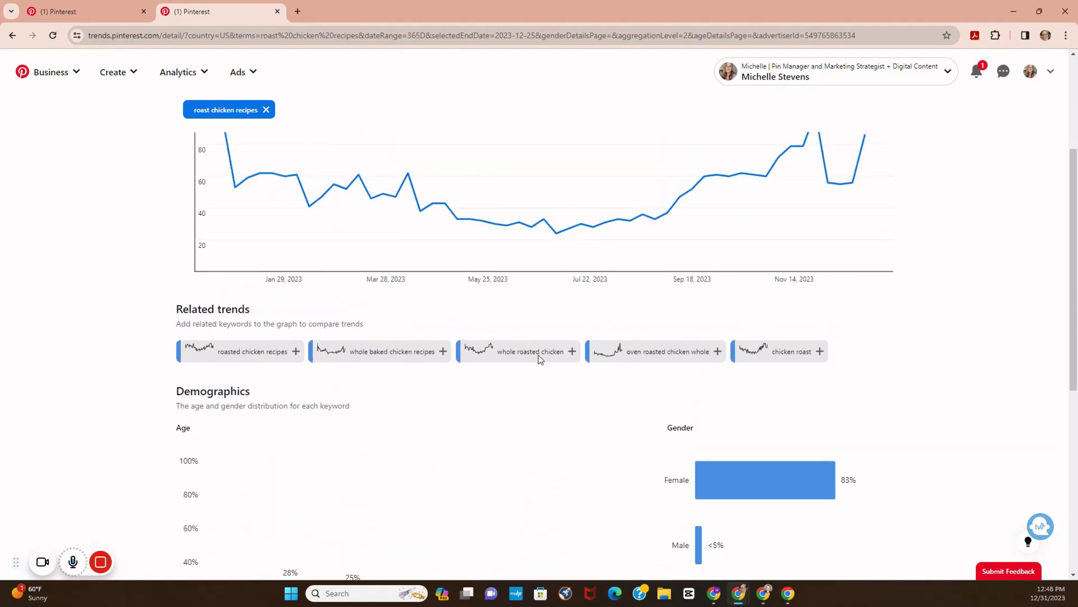
{"action": "scroll", "coordinate": [539, 360], "scroll_direction": "up", "scroll_amount": 2}
{"action": "scroll", "coordinate": [539, 360], "scroll_direction": "up", "scroll_amount": 2}
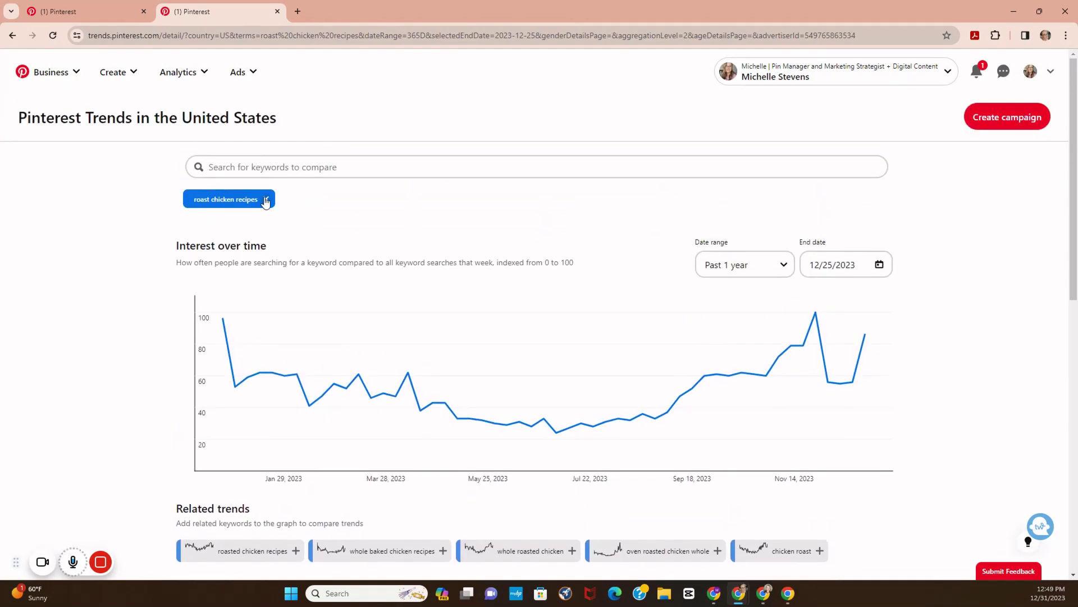
Remove the "roast chicken recipes" keyword and filter the growing trends table by the Beauty interest
{"action": "left_click", "coordinate": [265, 198]}
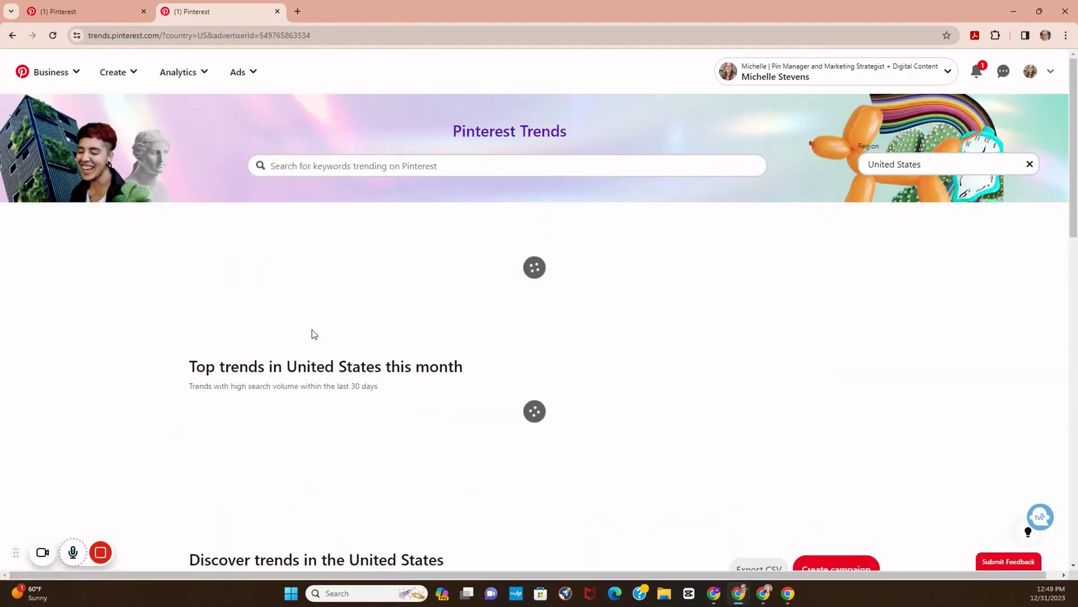
{"action": "scroll", "coordinate": [312, 334], "scroll_direction": "down", "scroll_amount": 10}
{"action": "left_click", "coordinate": [323, 265]}
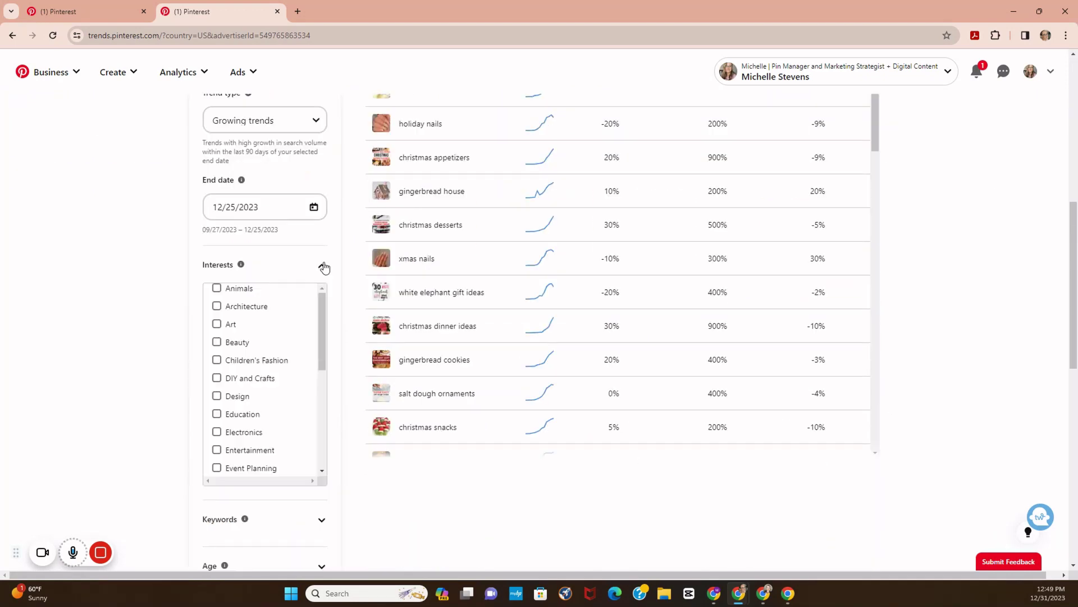
{"action": "left_click", "coordinate": [216, 343]}
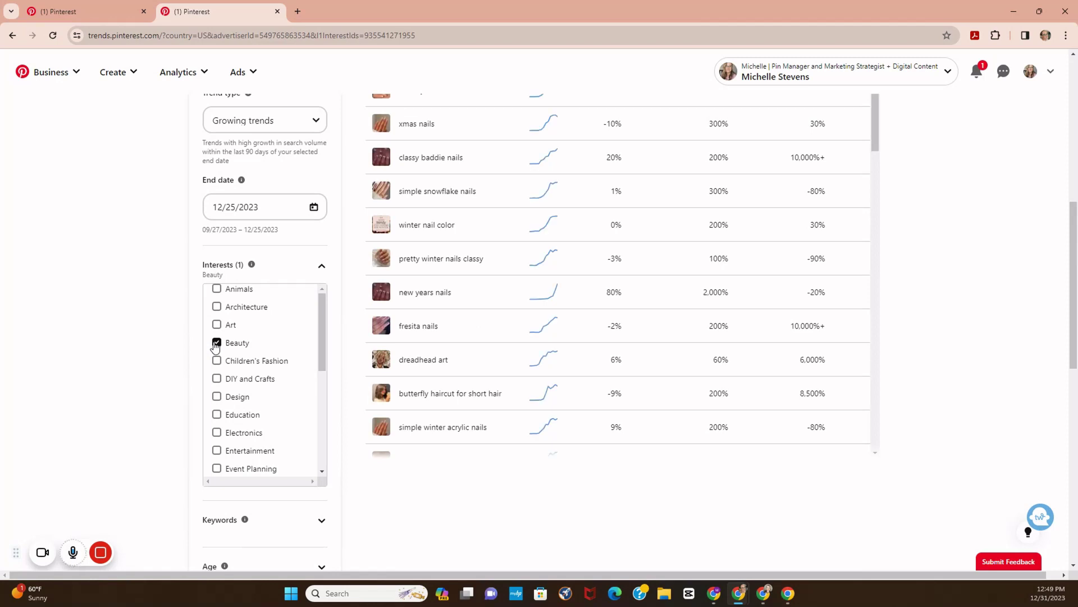
Open the "new years nails" trend and examine its yearly interest graph, related trends, demographics and popular Pins
{"action": "scroll", "coordinate": [913, 413], "scroll_direction": "up", "scroll_amount": 1}
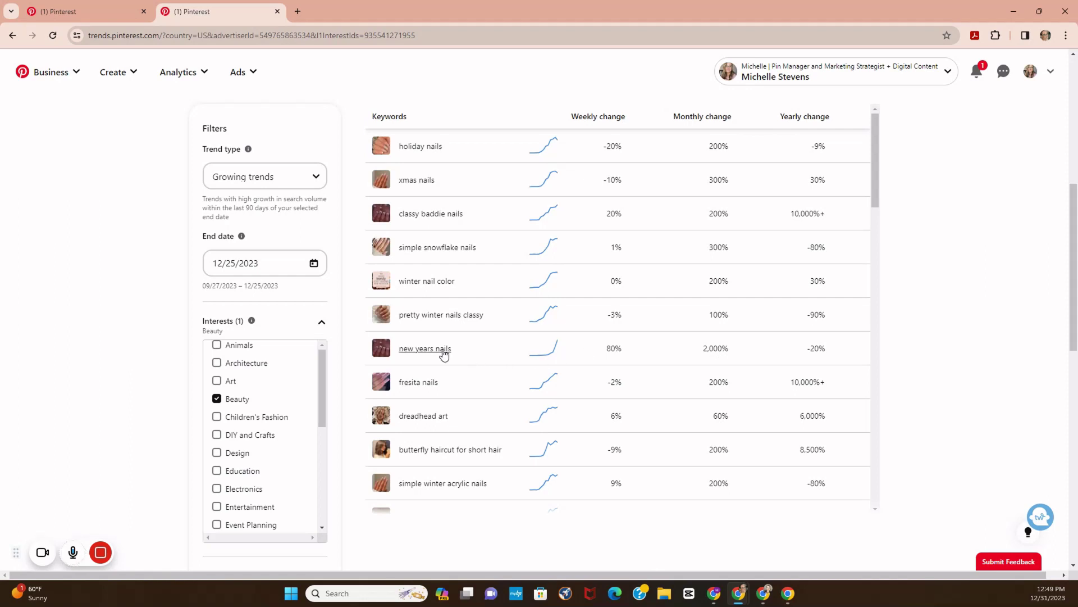
{"action": "left_click", "coordinate": [443, 351]}
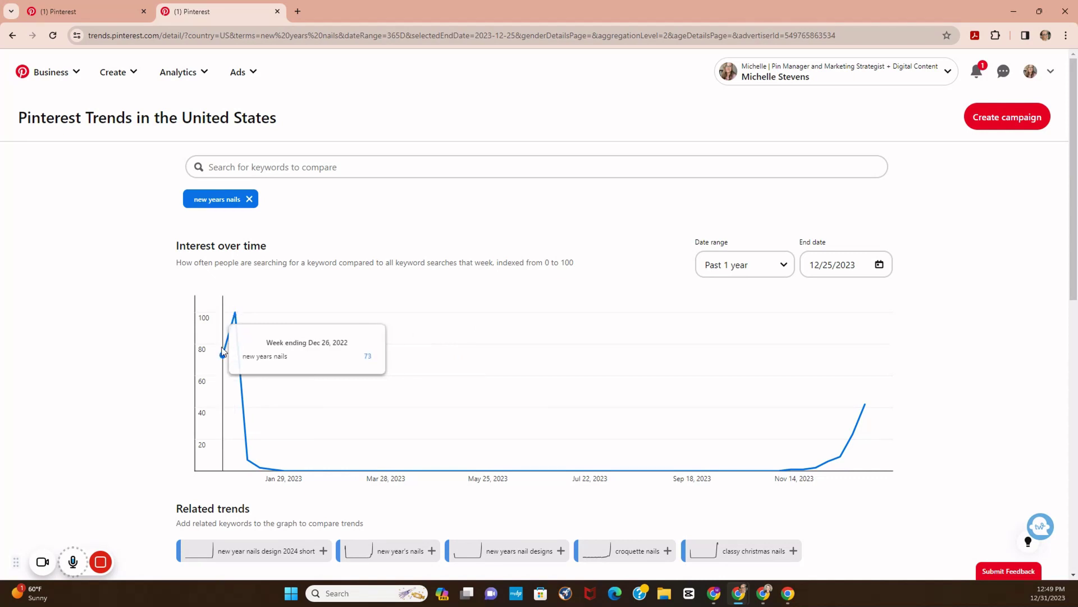
{"action": "mouse_move", "coordinate": [206, 369]}
{"action": "scroll", "coordinate": [206, 370], "scroll_direction": "down", "scroll_amount": 1}
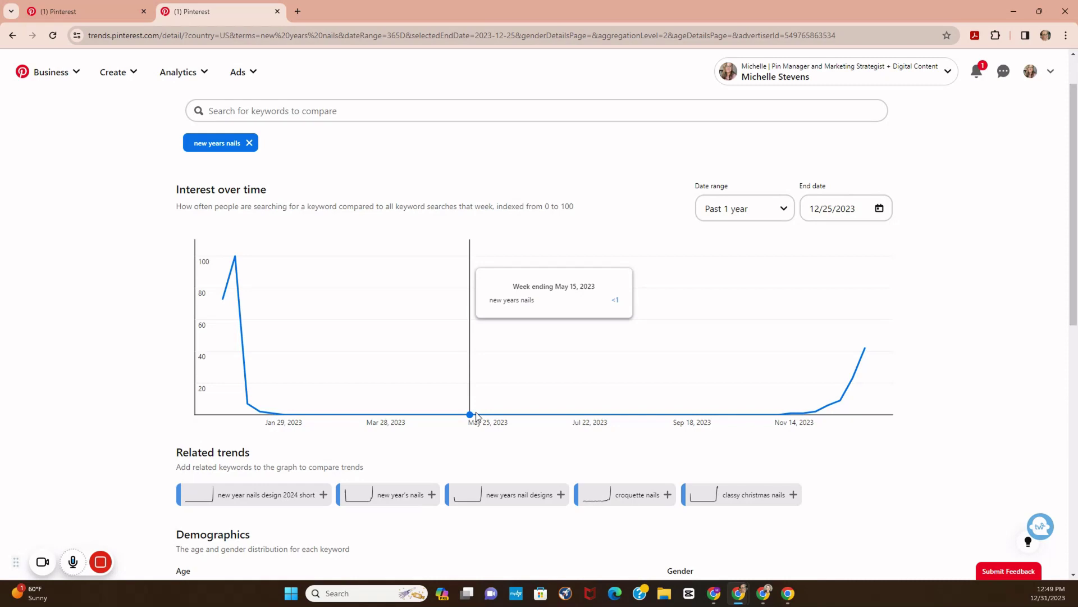
{"action": "scroll", "coordinate": [476, 417], "scroll_direction": "down", "scroll_amount": 6}
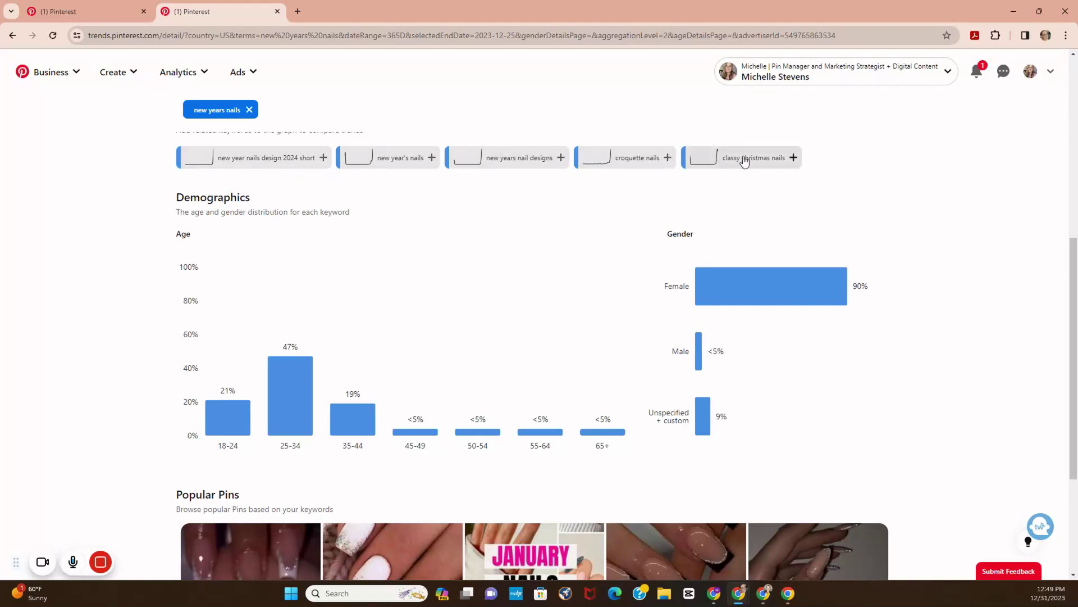
{"action": "scroll", "coordinate": [838, 205], "scroll_direction": "down", "scroll_amount": 3}
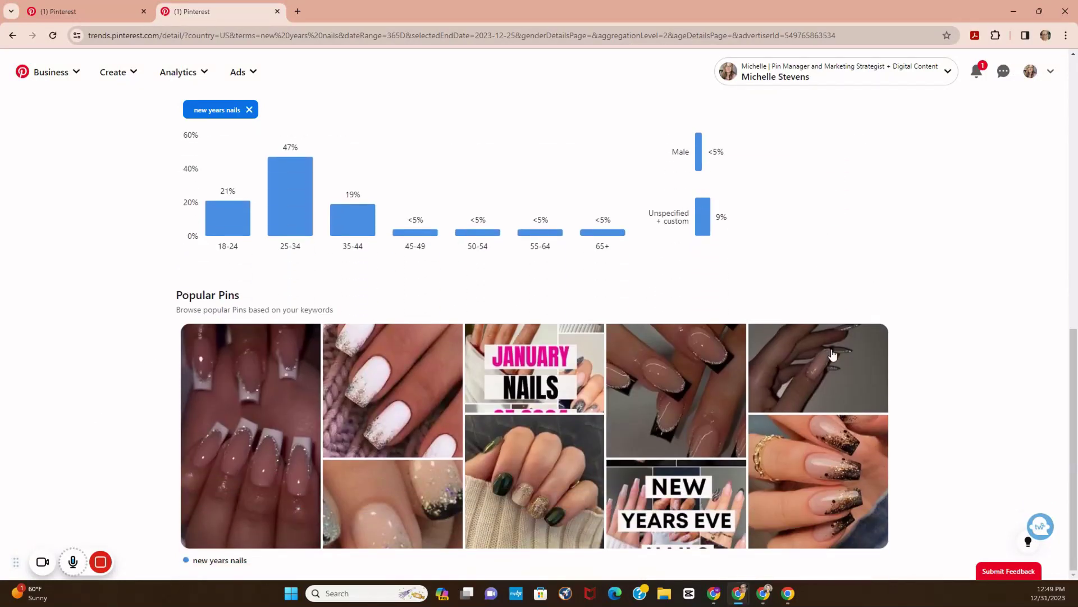
Return to the Beauty growing trends and open the "xmas nails" trend to view its interest graph and related trends
{"action": "left_click", "coordinate": [12, 35]}
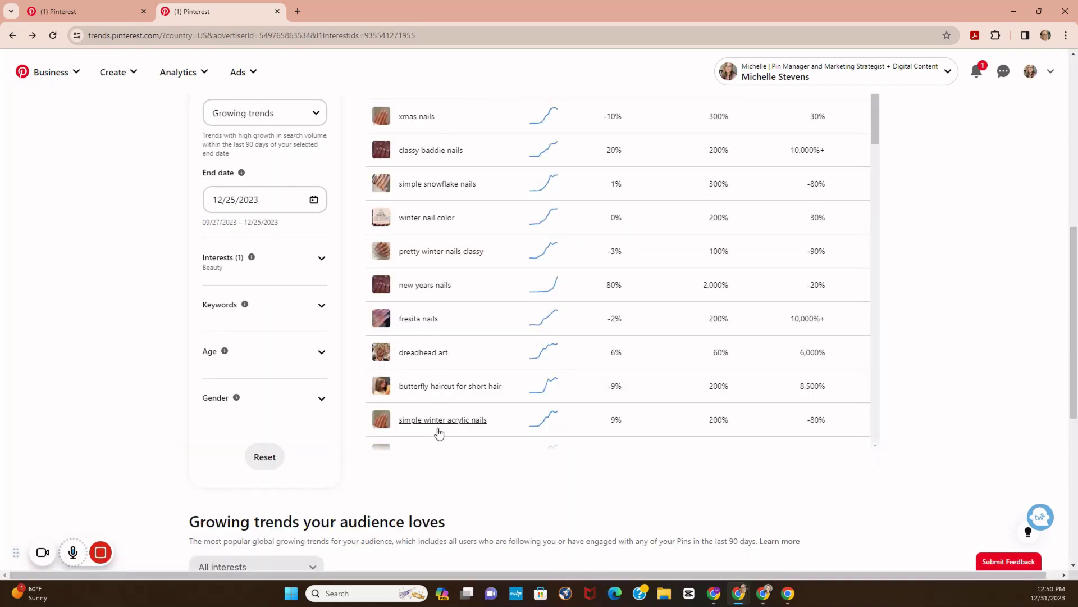
{"action": "left_click", "coordinate": [422, 124]}
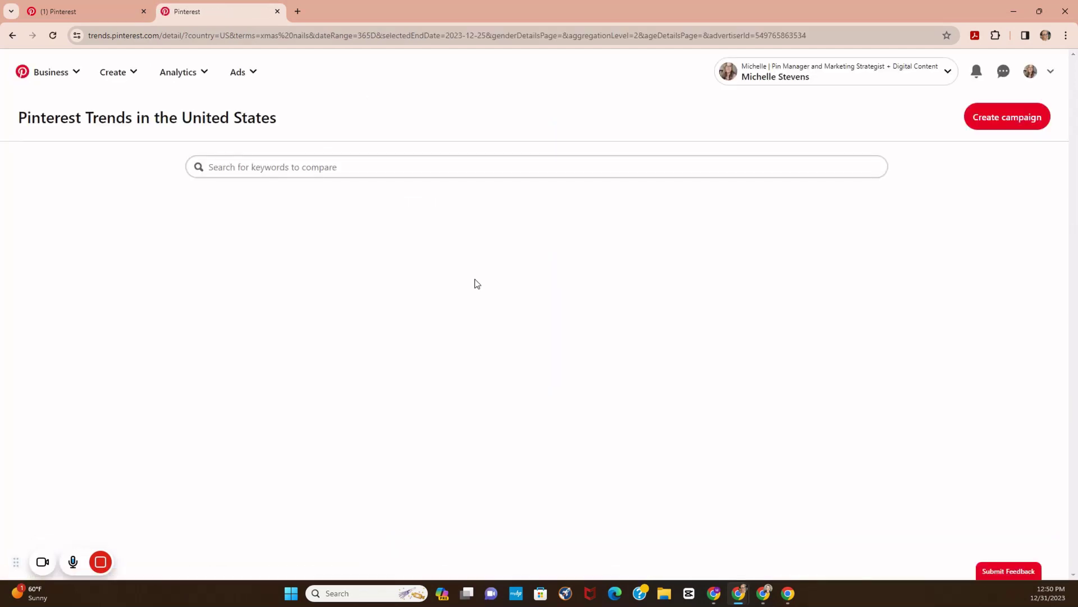
{"action": "scroll", "coordinate": [476, 284], "scroll_direction": "down", "scroll_amount": 3}
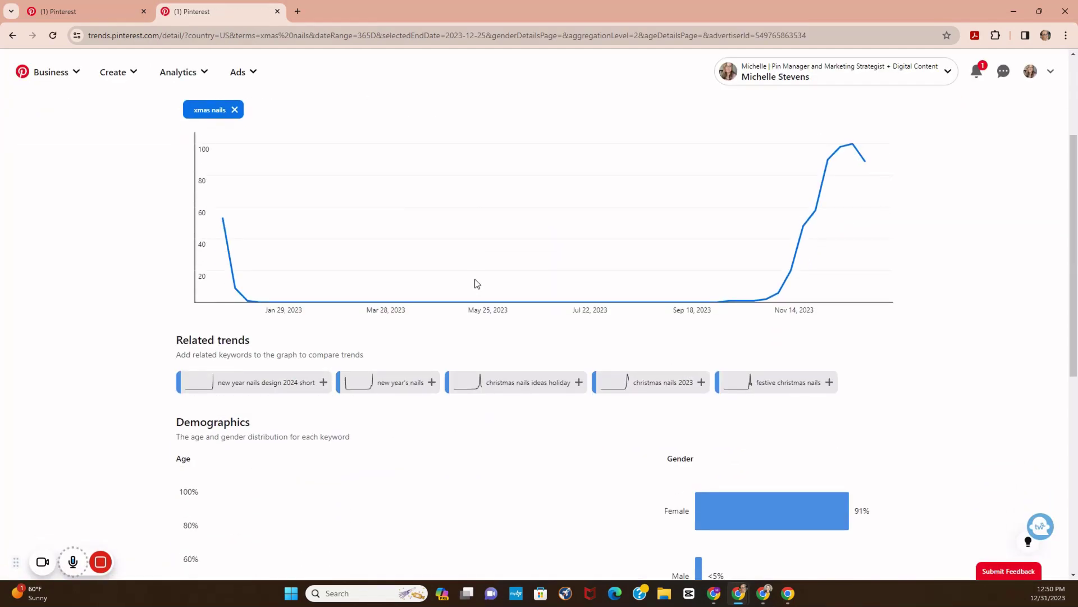